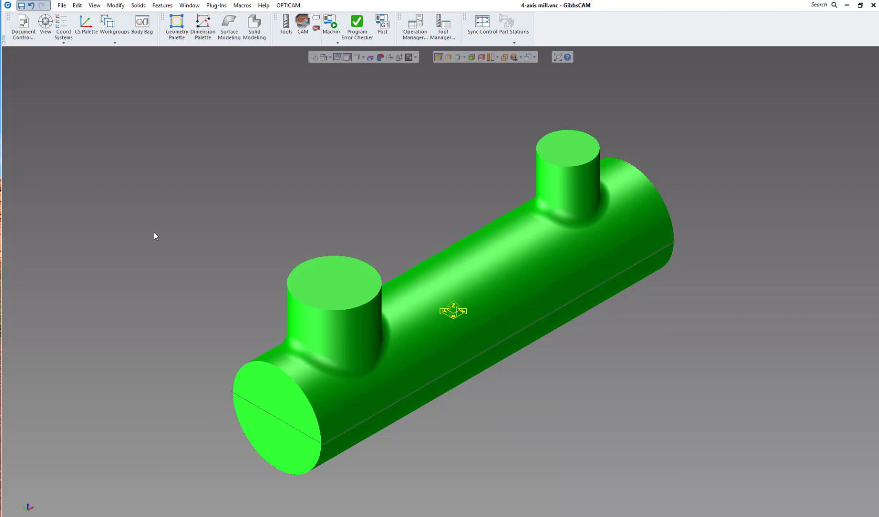
Step: Orbit and turn the view to inspect the part from several angles
middle_click_drag(278, 228, 293, 213)
key("Left")
key("Right")
middle_click_drag(405, 290, 463, 188)
middle_click_drag(380, 289, 345, 194)
Step: Bring the stock cylinder Extrude(41) and shaft Extrude(44) into the scene, then store them back
left_click(142, 24)
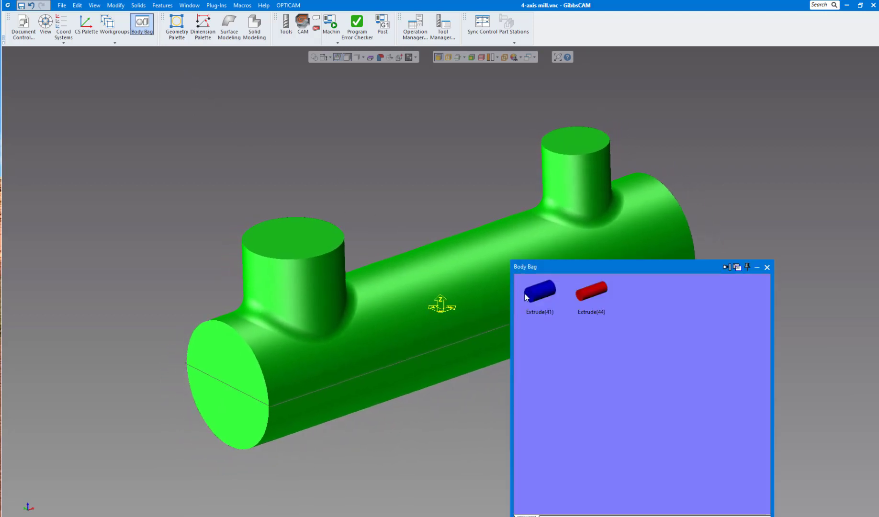
left_click_drag(527, 294, 460, 235)
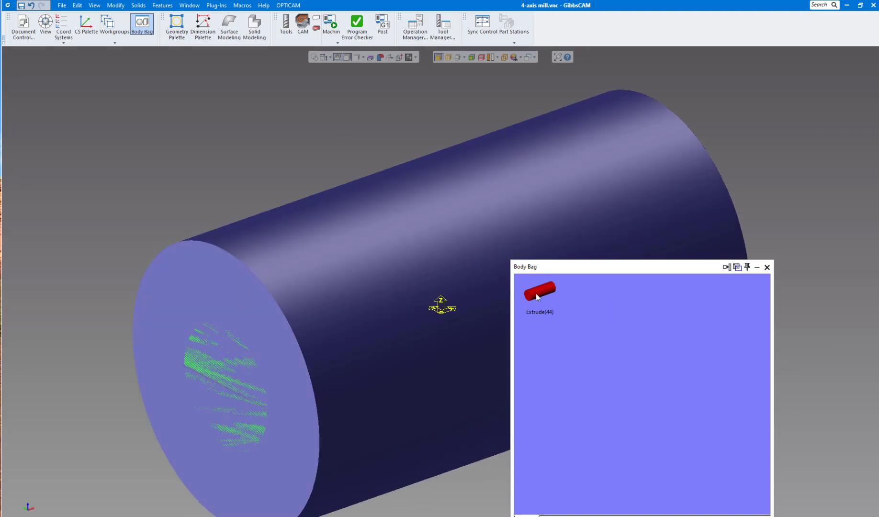
double_click(538, 291)
left_click(733, 121)
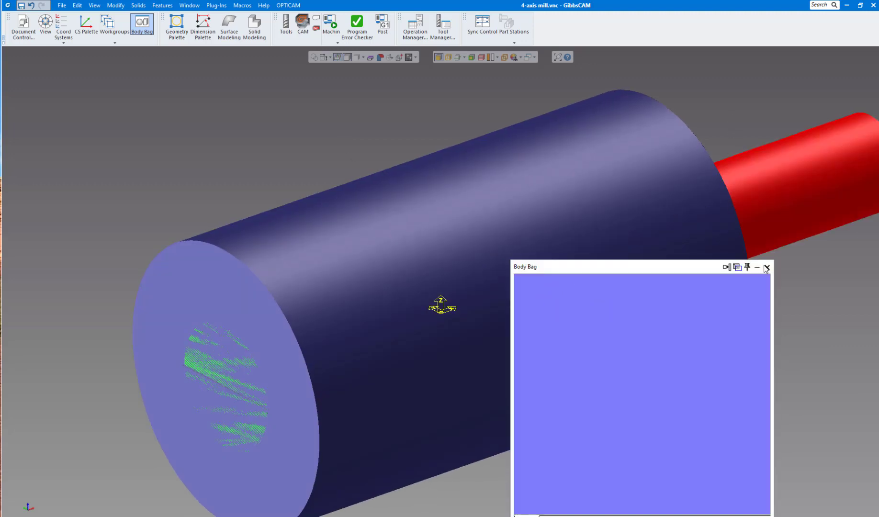
left_click(766, 267)
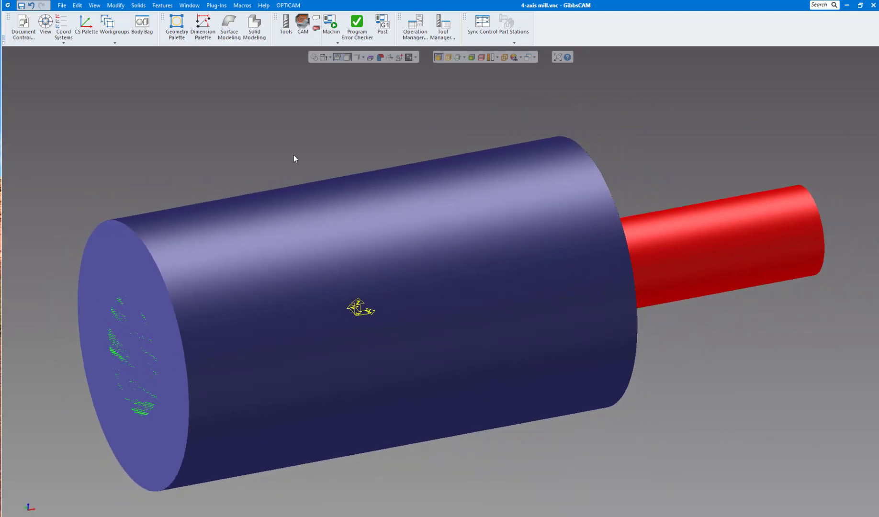
left_click(526, 200)
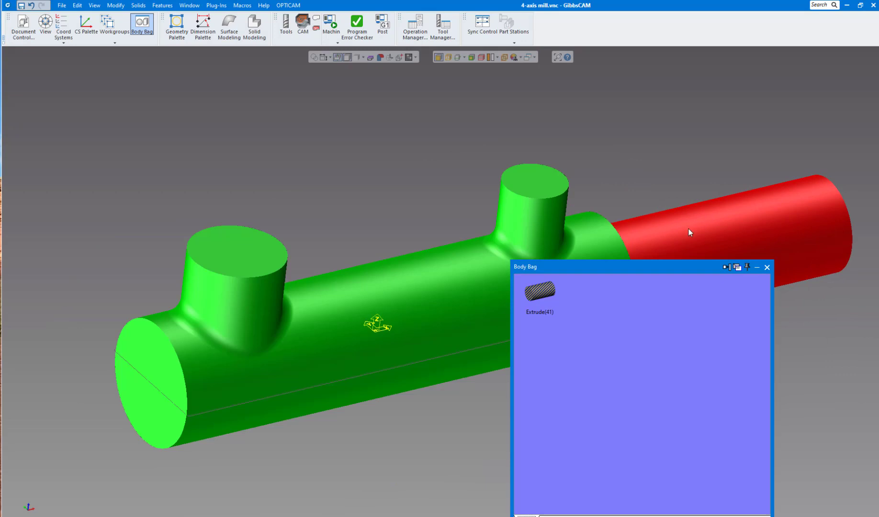
double_click(689, 229)
left_click(767, 268)
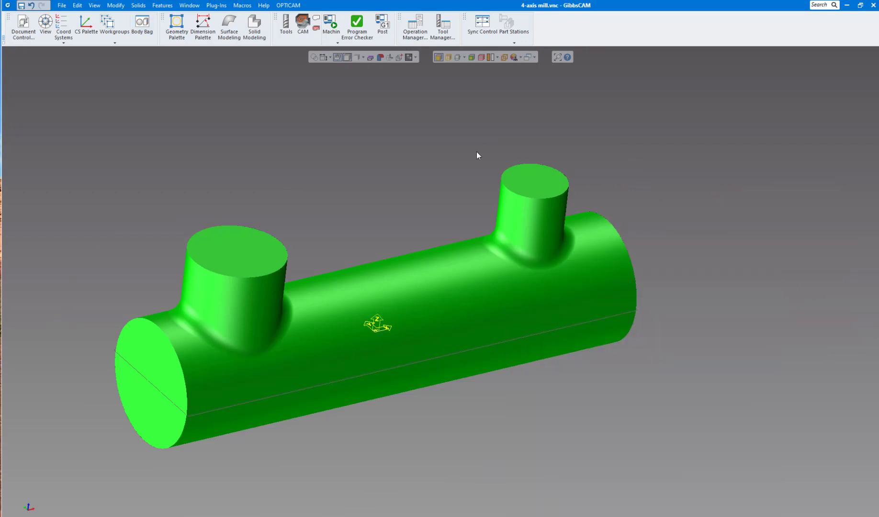
Step: Review the Milling Tool #4 face mill settings in the tool list
left_click(289, 25)
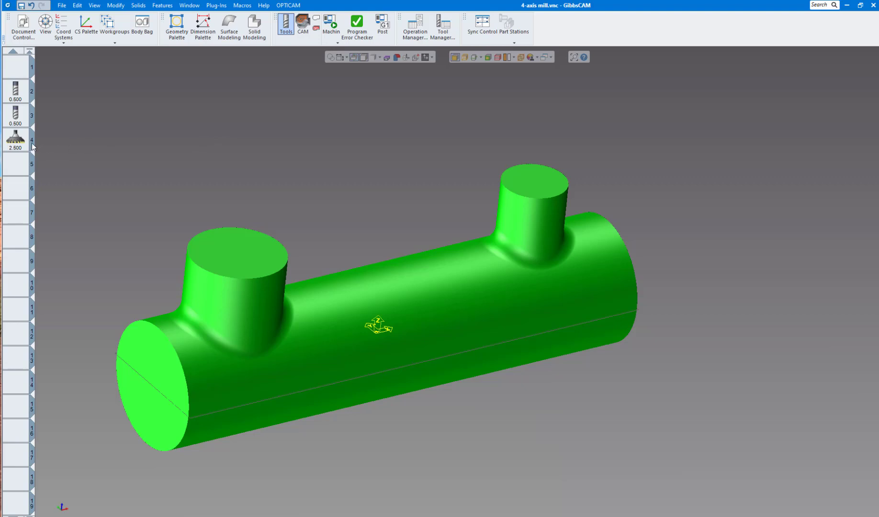
left_click(17, 142)
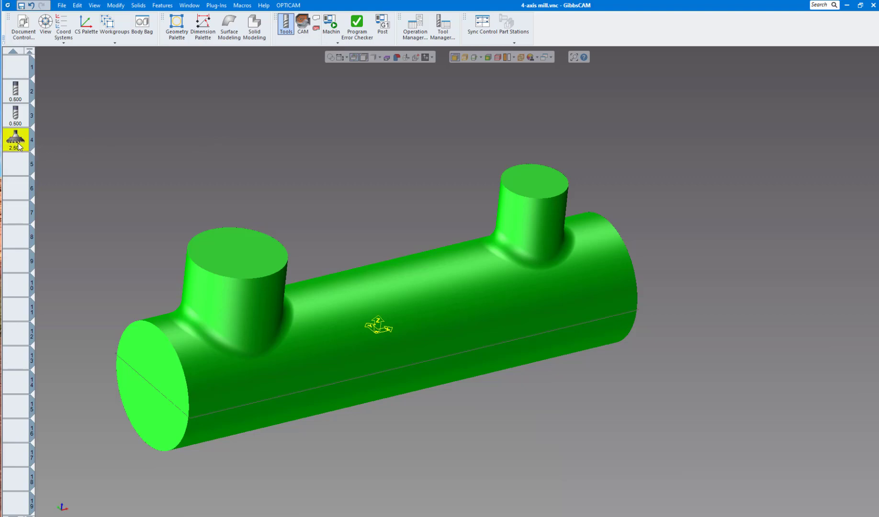
double_click(18, 144)
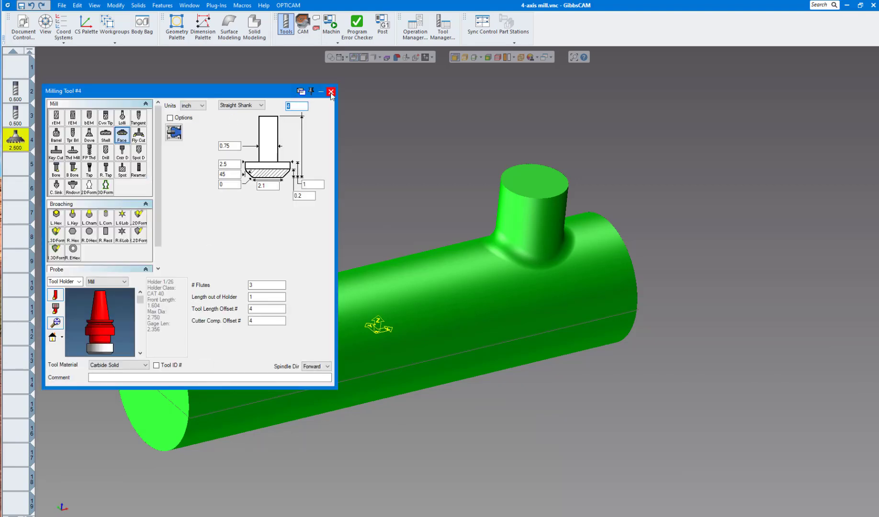
left_click(331, 92)
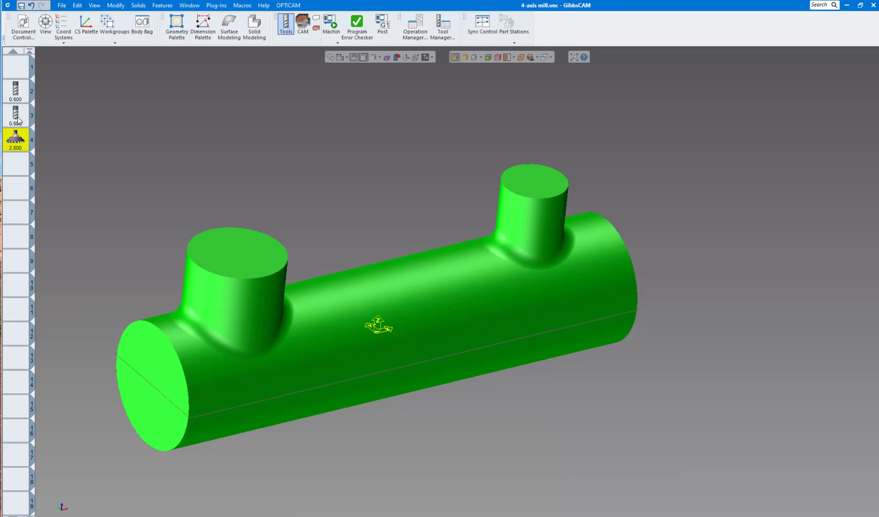
scroll(165, 172, "up", 1)
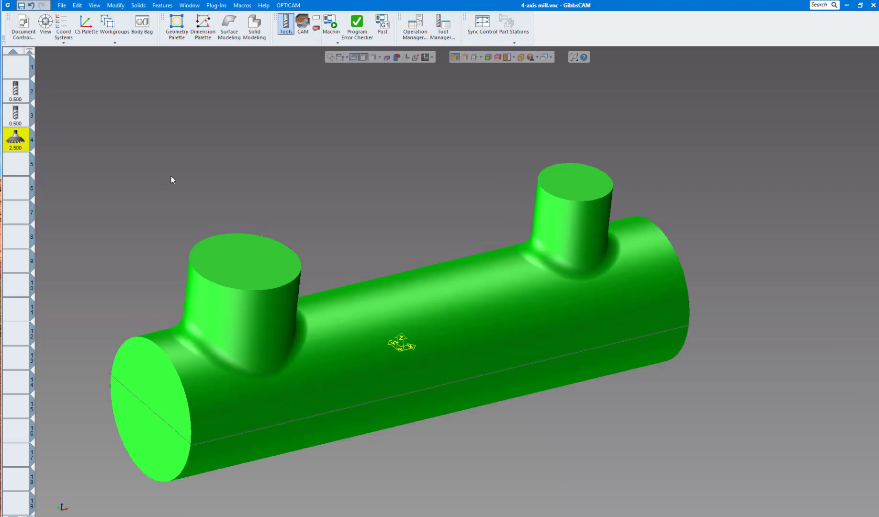
middle_click_drag(200, 171, 283, 94)
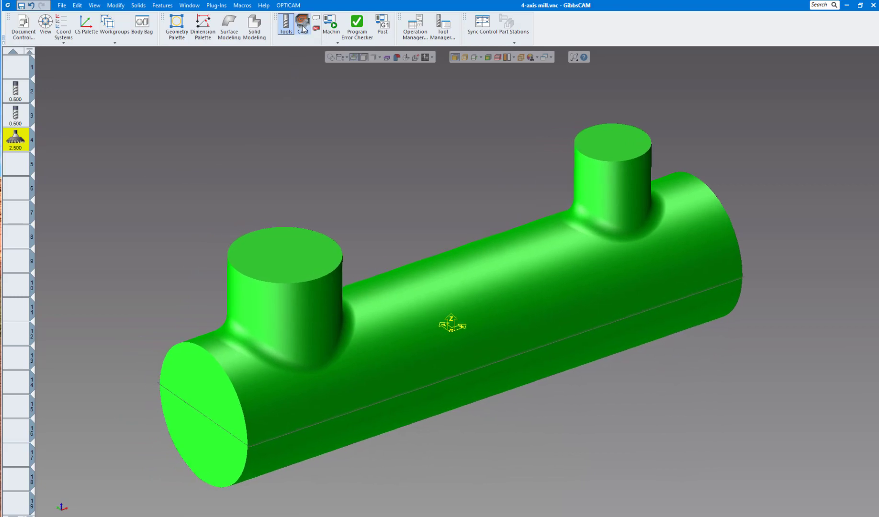
Step: Review the T4 Process #1 Contour settings, then switch to Top view
left_click(302, 25)
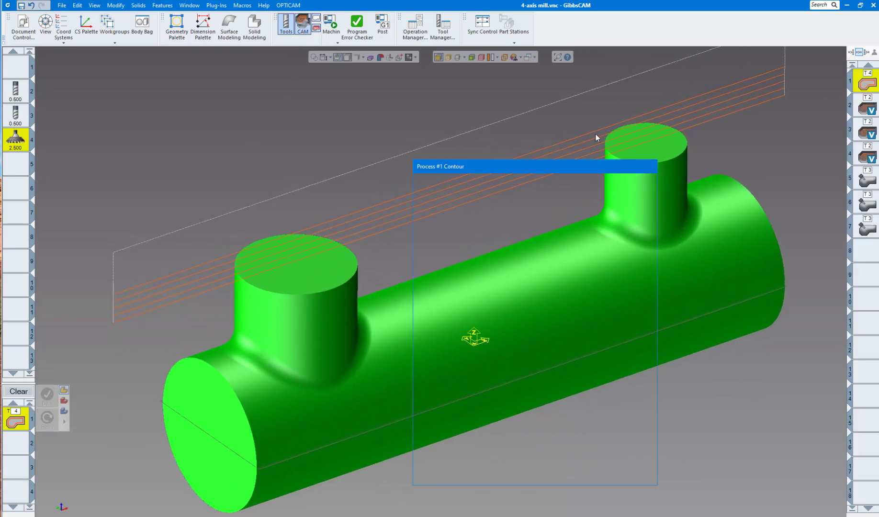
double_click(867, 85)
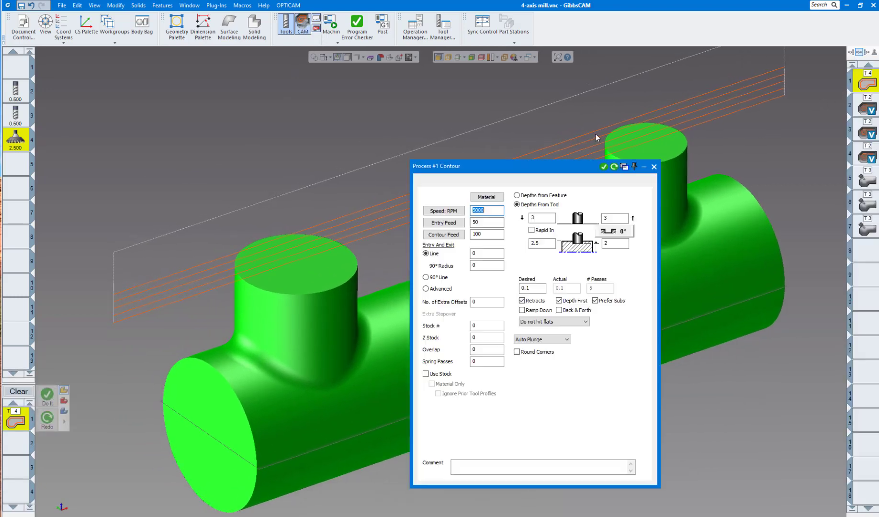
left_click(654, 167)
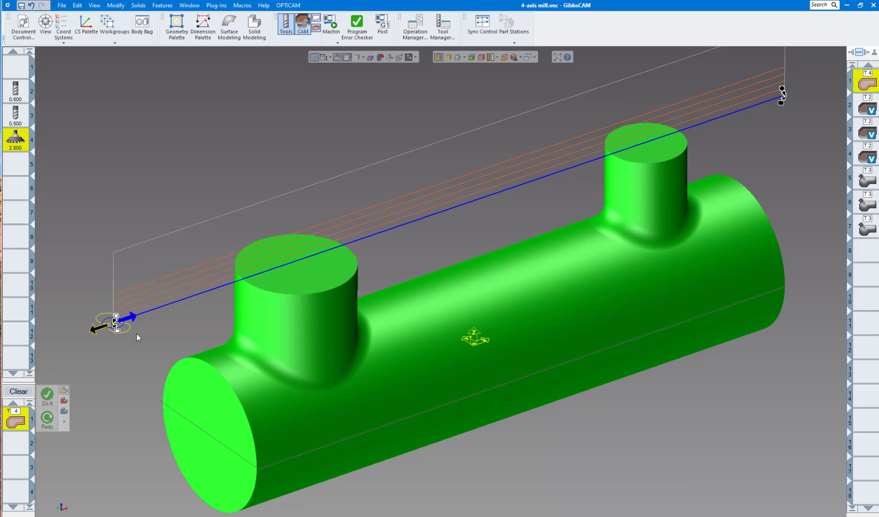
left_click(52, 494)
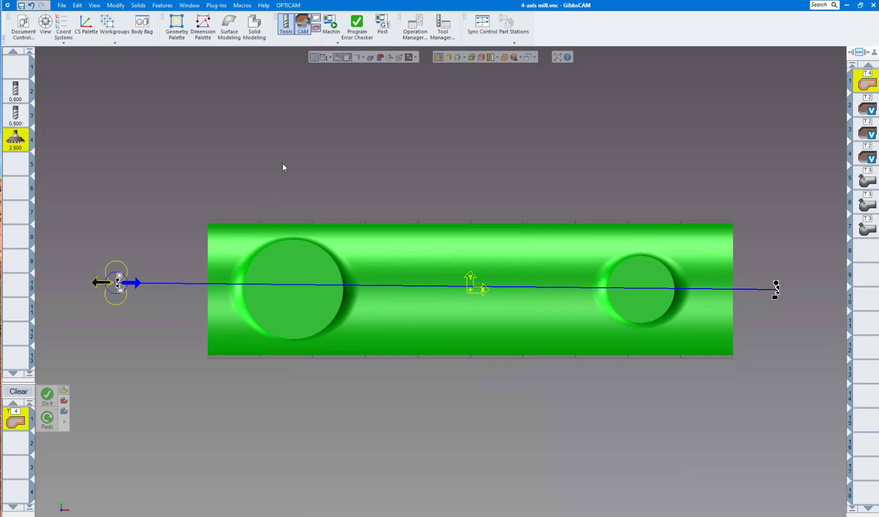
Step: Exit CAM mode and delete the long line crossing the part
left_click(304, 24)
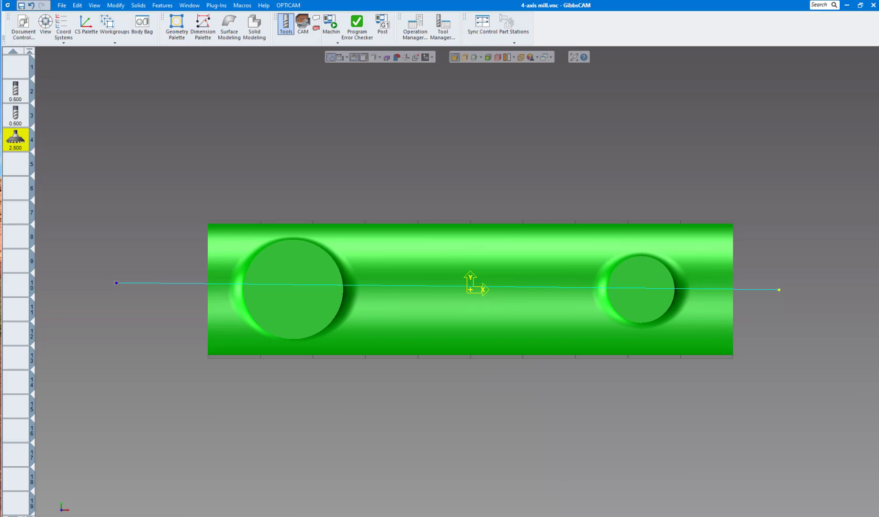
double_click(164, 283)
key("Delete")
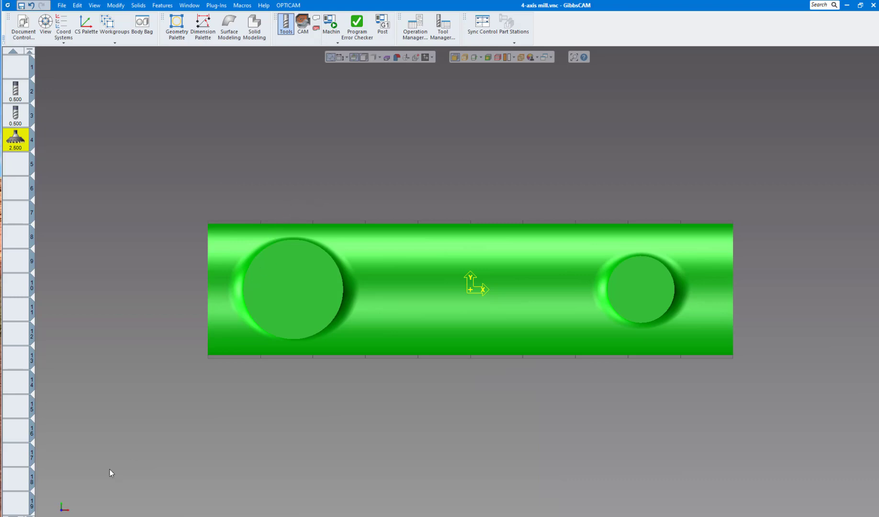
mouse_move(50, 499)
Step: Draw a centre line previewed with tool 4, from left of the part to past its right end
left_click(177, 24)
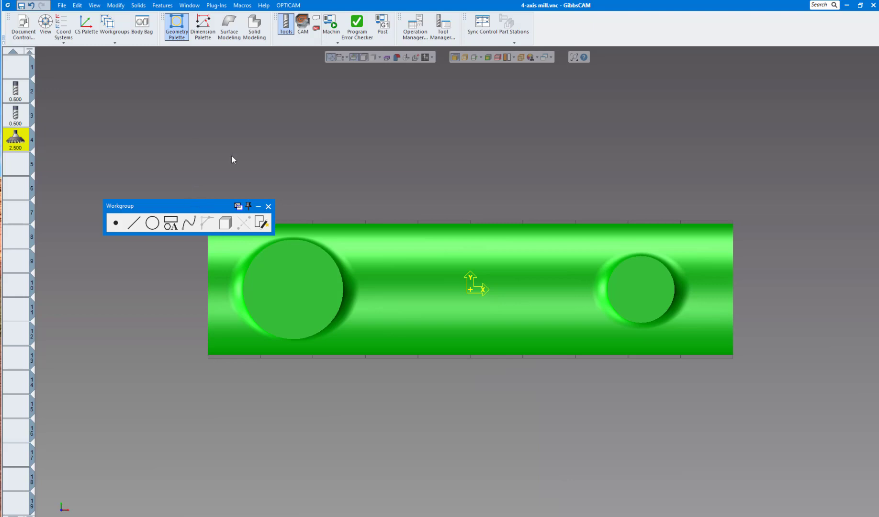
left_click_drag(189, 205, 297, 89)
left_click(242, 107)
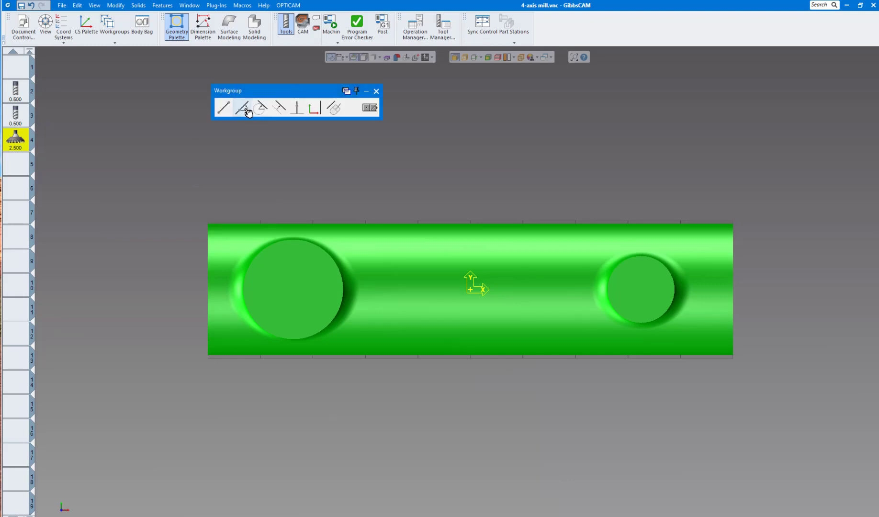
left_click(333, 110)
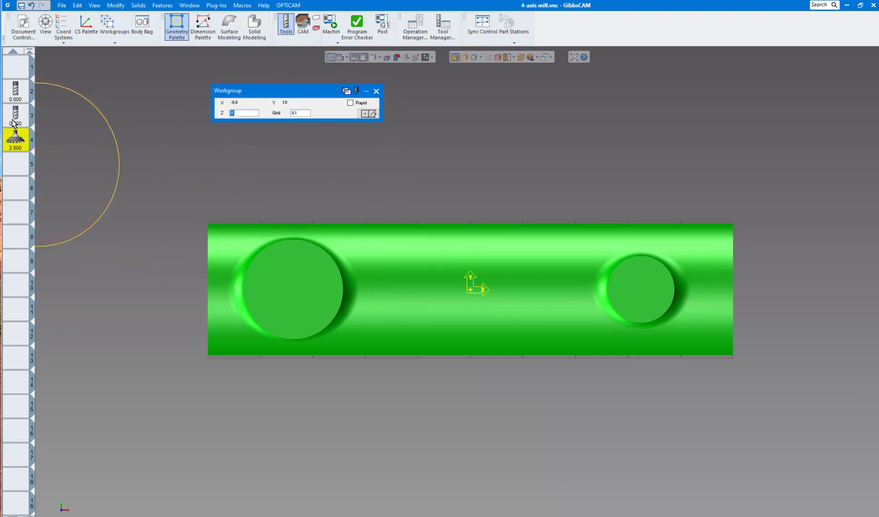
left_click(15, 90)
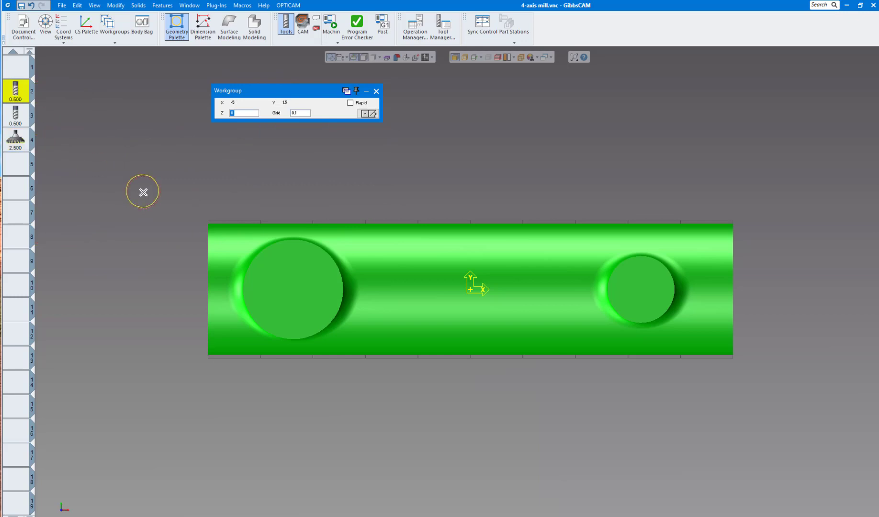
left_click(15, 115)
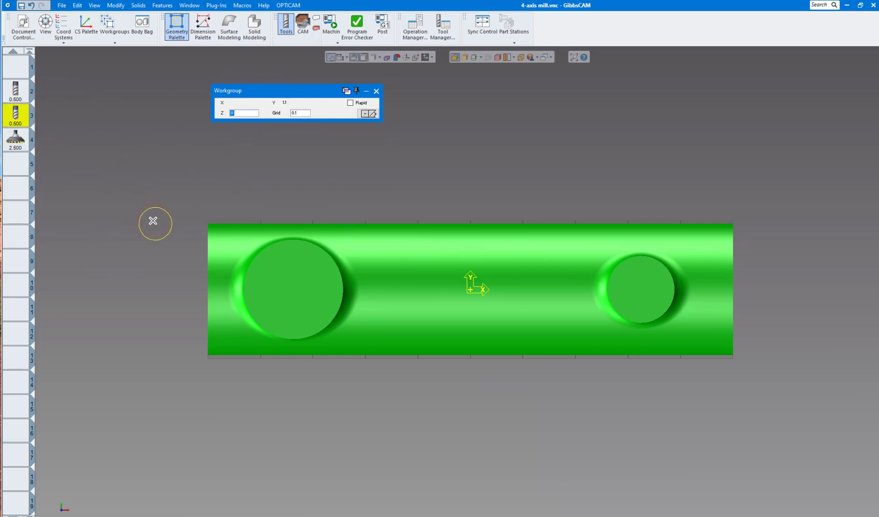
left_click(15, 139)
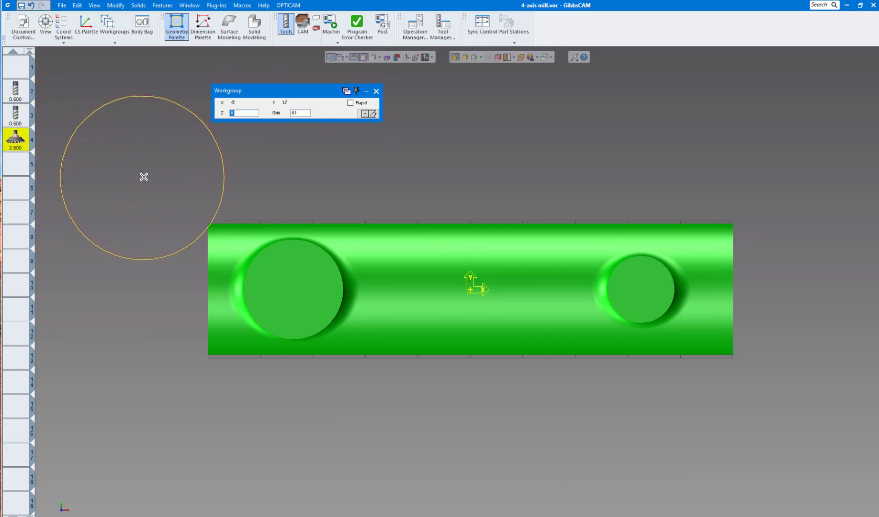
scroll(161, 234, "down", 1)
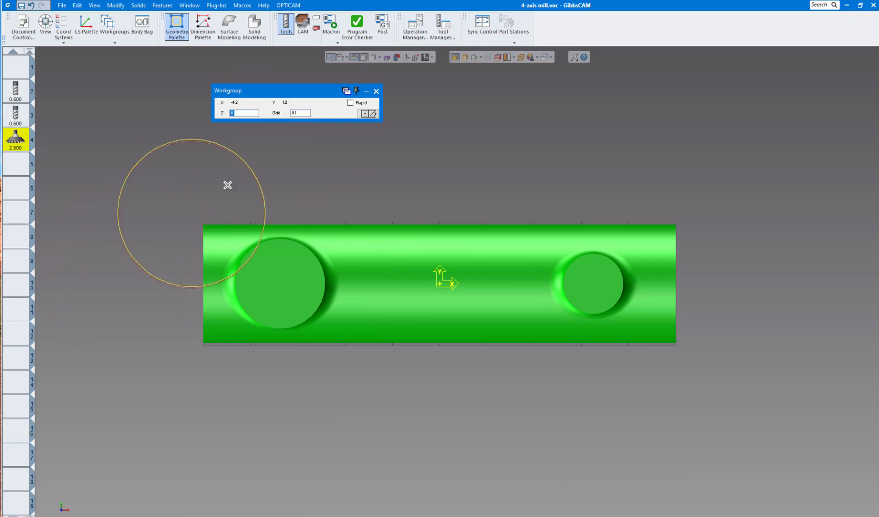
left_click(142, 285)
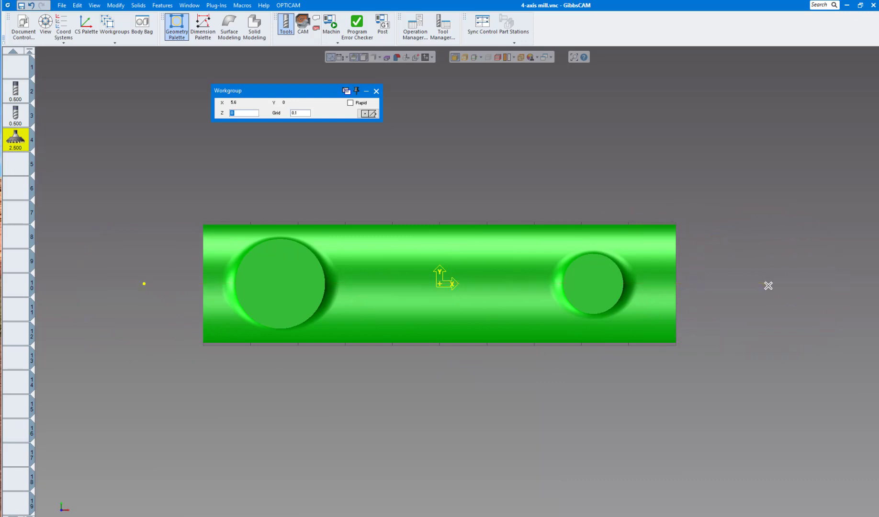
left_click(716, 282)
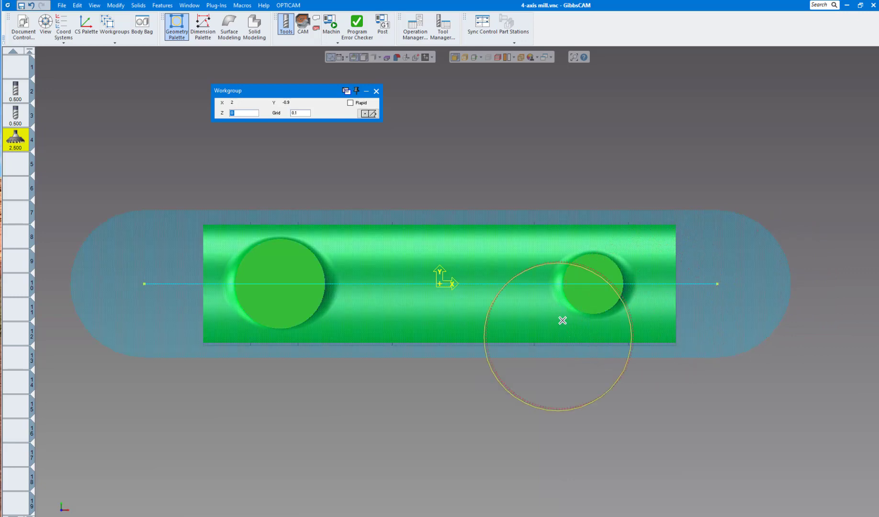
Step: In isometric view, use Force Depth to move the centre line to Z 2
left_click(369, 113)
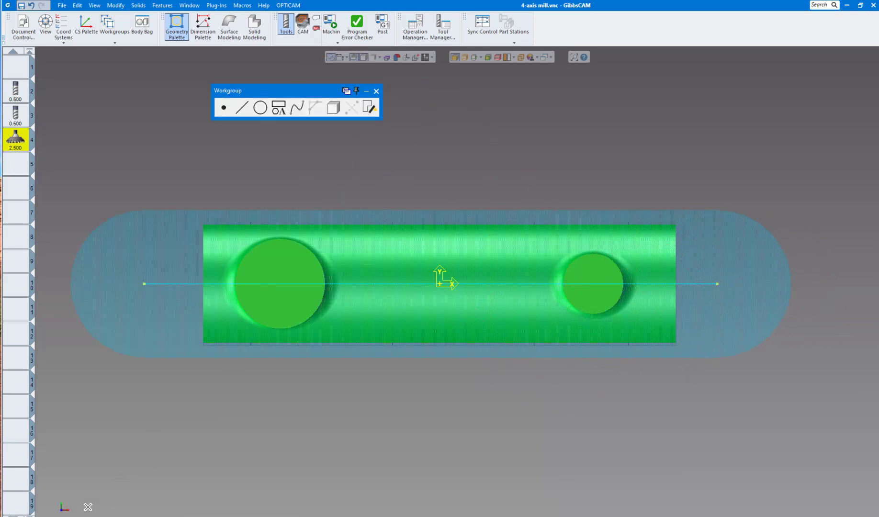
left_click(71, 516)
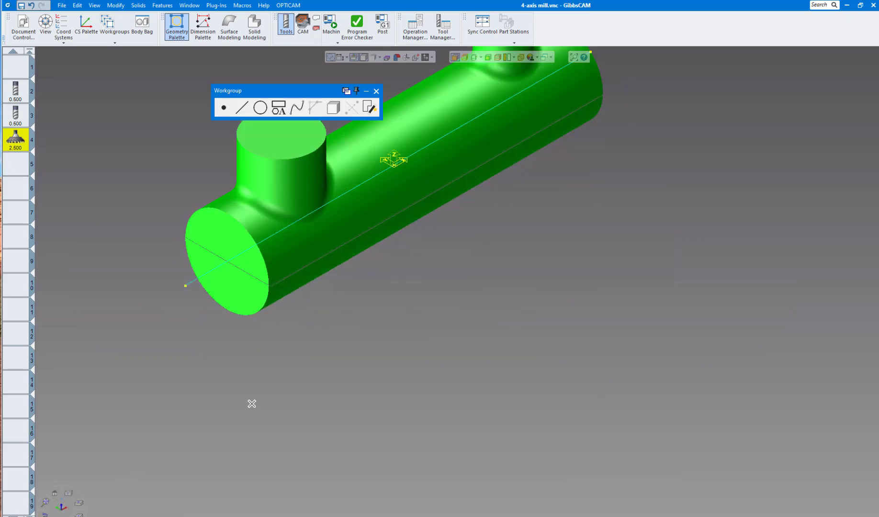
scroll(292, 359, "down", 3)
middle_click_drag(396, 310, 407, 410)
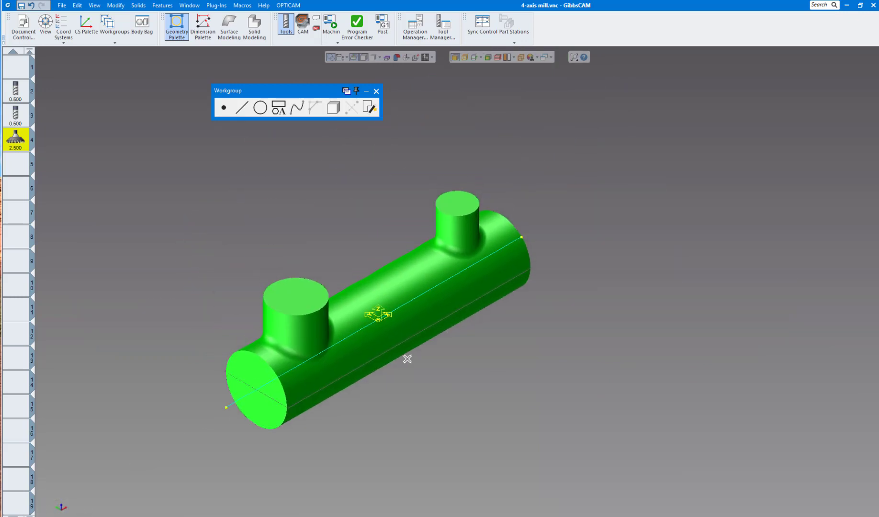
left_click(412, 298)
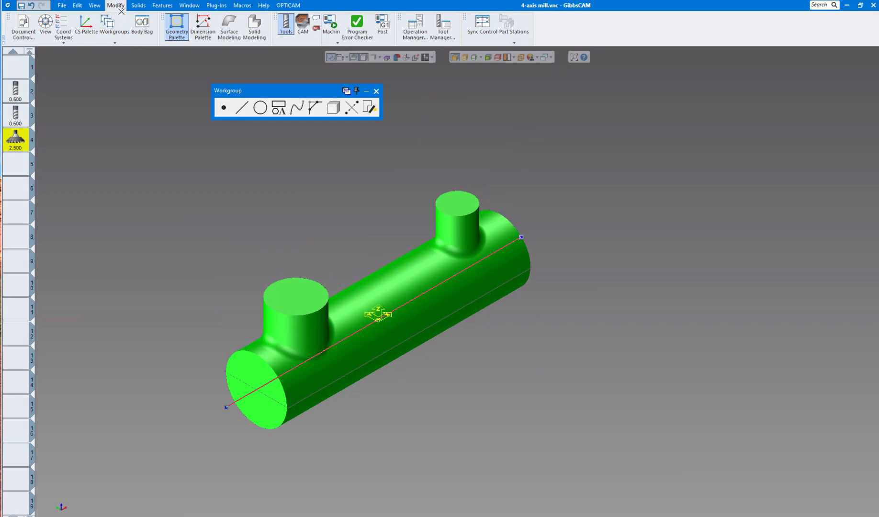
left_click(119, 6)
left_click(127, 36)
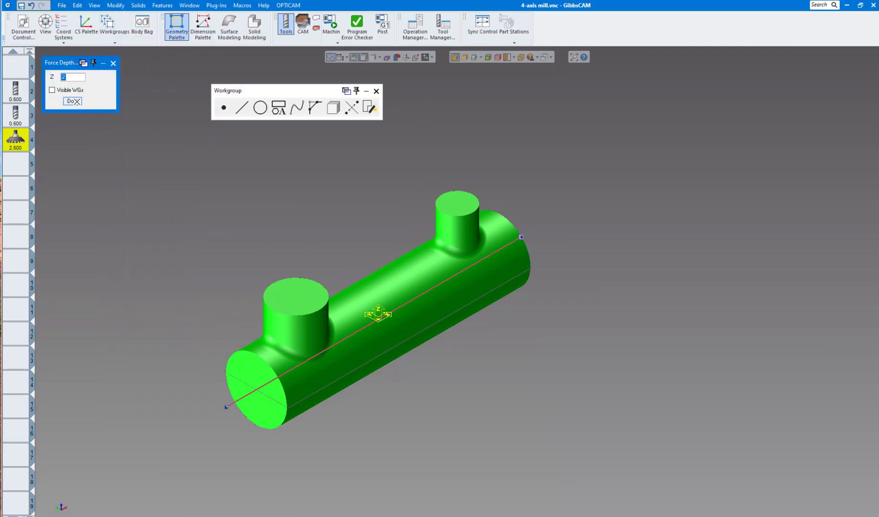
left_click(73, 101)
left_click(112, 63)
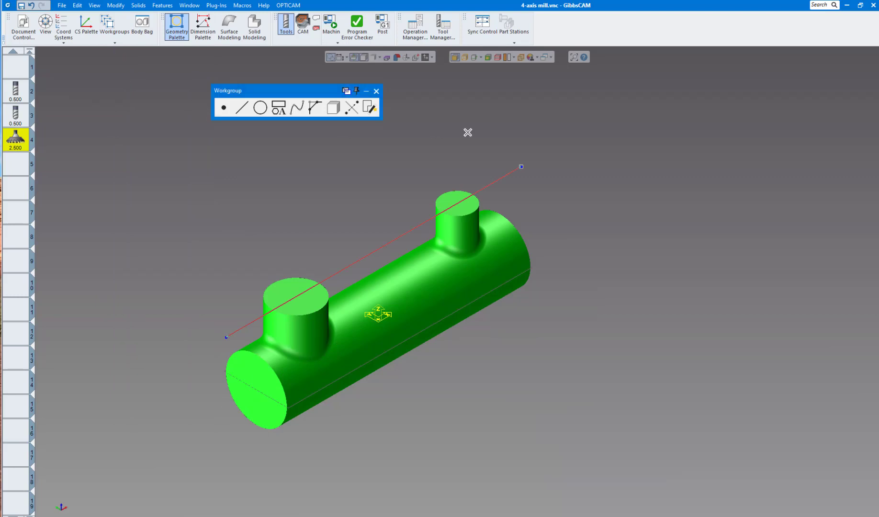
left_click(467, 133)
Step: Redo the T4 Contour operation 1 and check the new path in top and isometric views
left_click(376, 91)
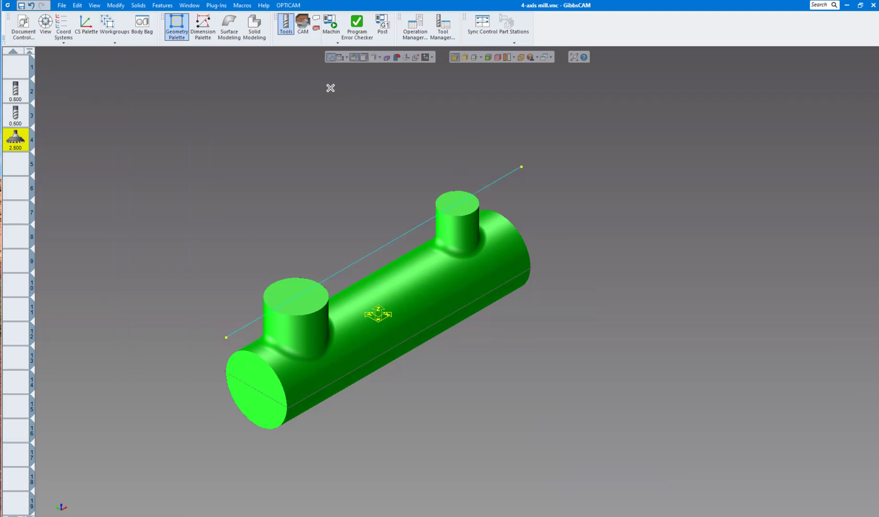
left_click(309, 34)
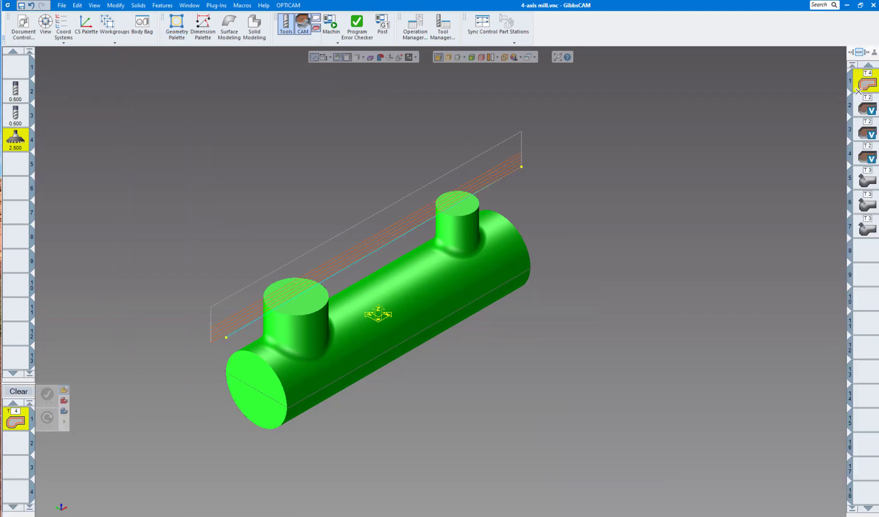
double_click(860, 87)
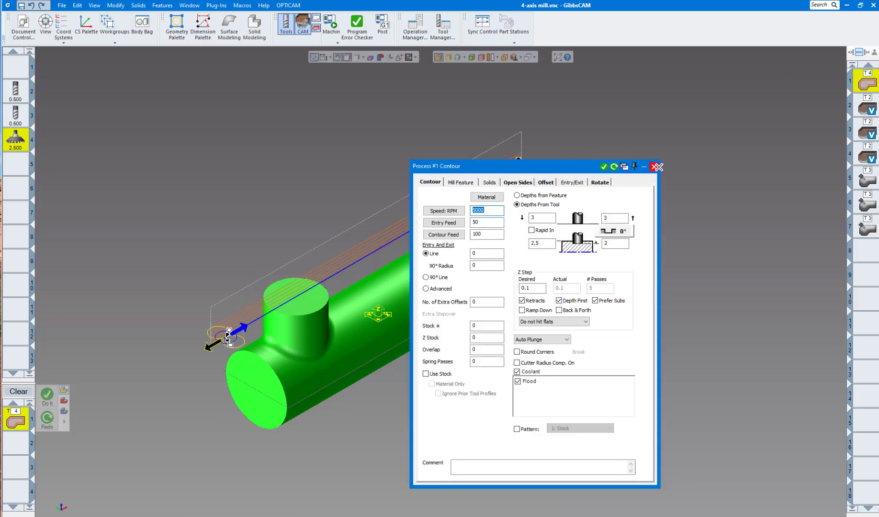
left_click(658, 166)
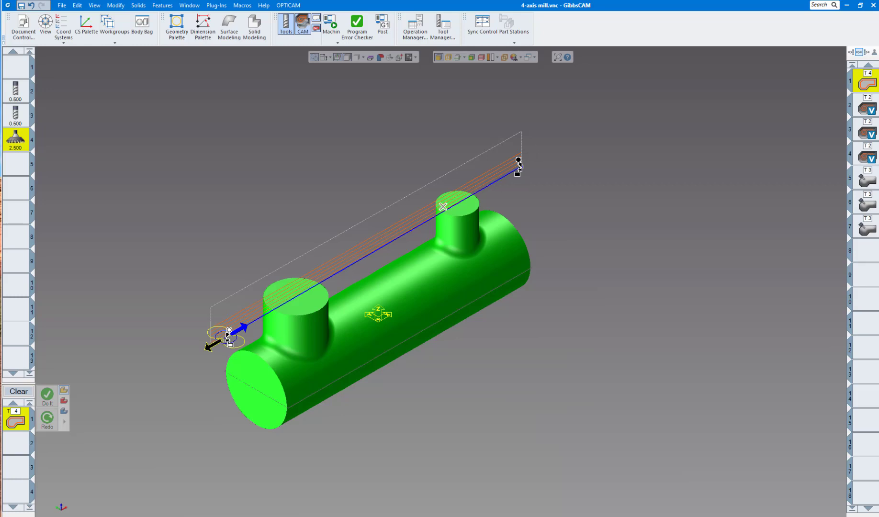
left_click(47, 418)
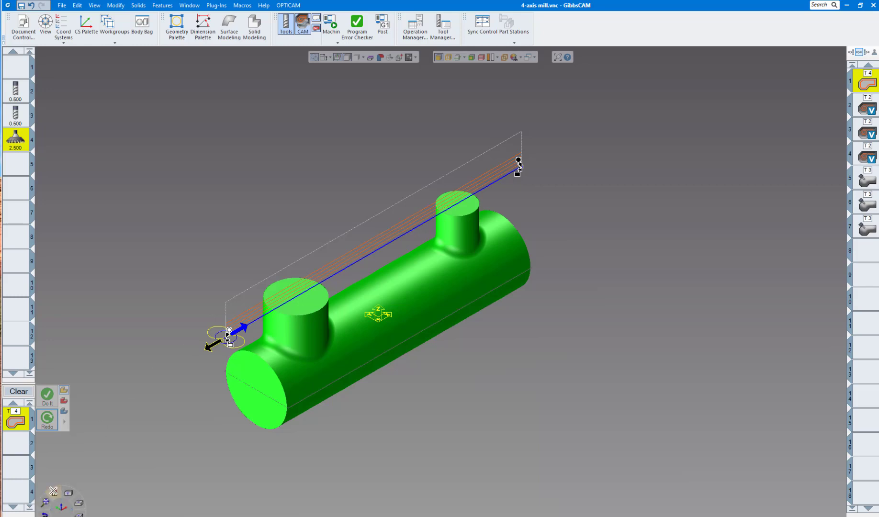
left_click(54, 491)
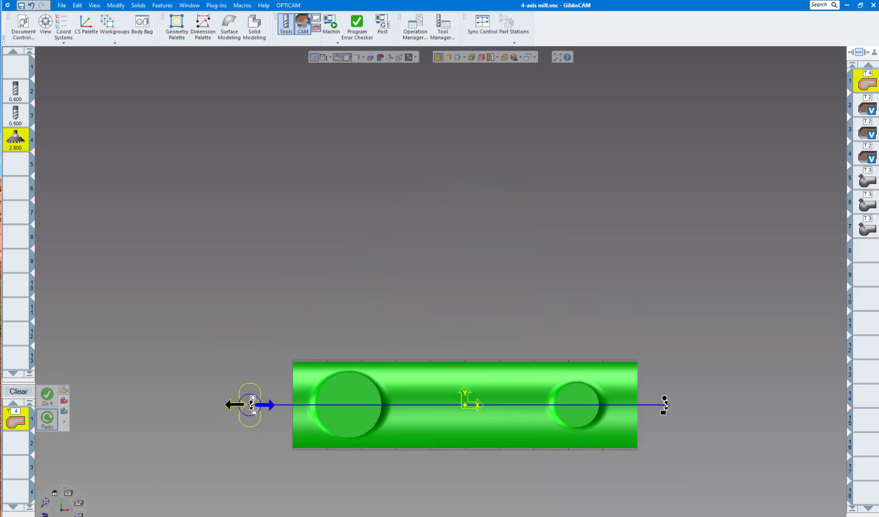
key("ctrl+7")
middle_click_drag(251, 339, 313, 217)
scroll(371, 195, "up", 3)
scroll(372, 195, "down", 1)
middle_click_drag(446, 210, 399, 247)
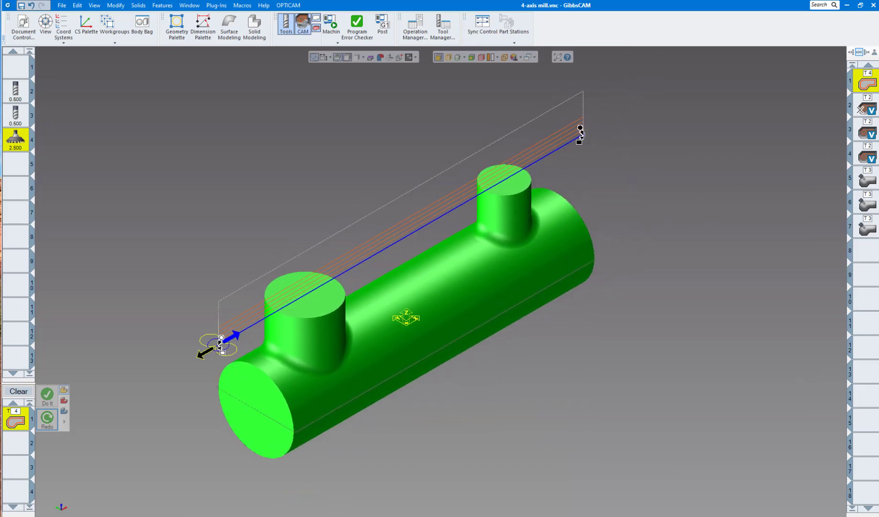
Step: Review operation 2's VoluMill roughing settings and bring up the Body Bag
left_click(862, 108)
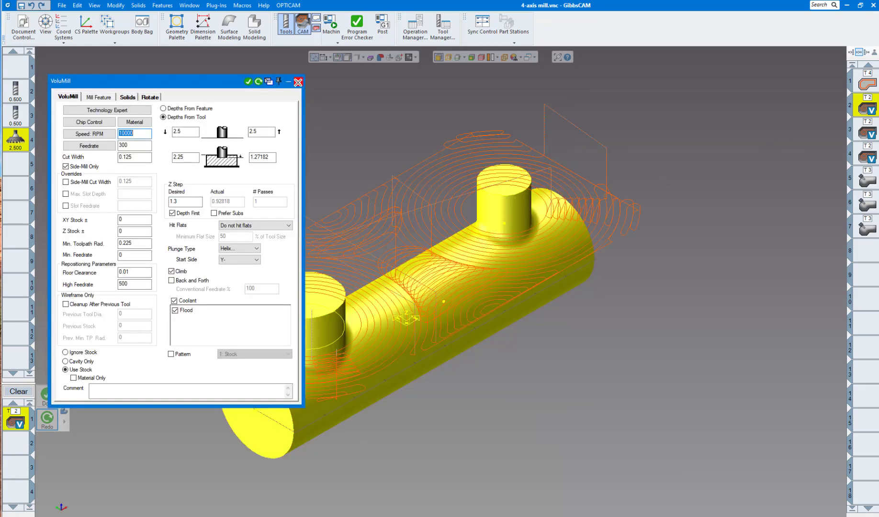
left_click(298, 83)
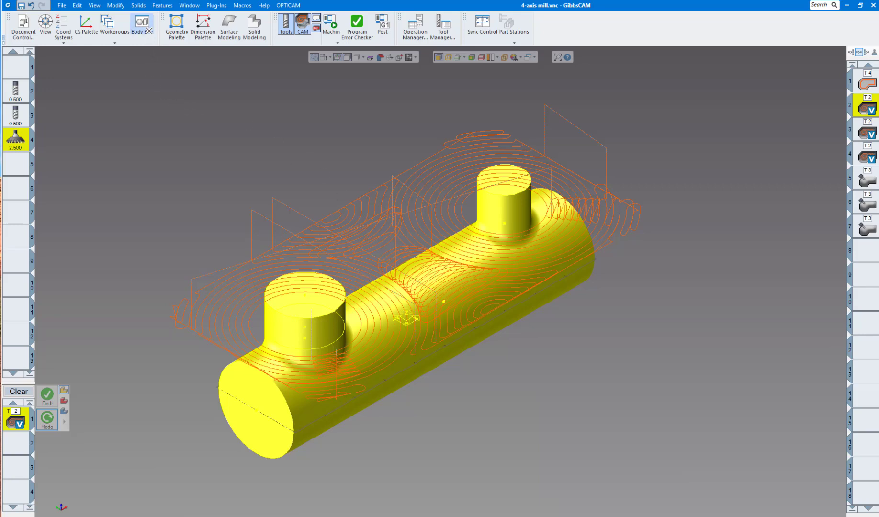
left_click(142, 23)
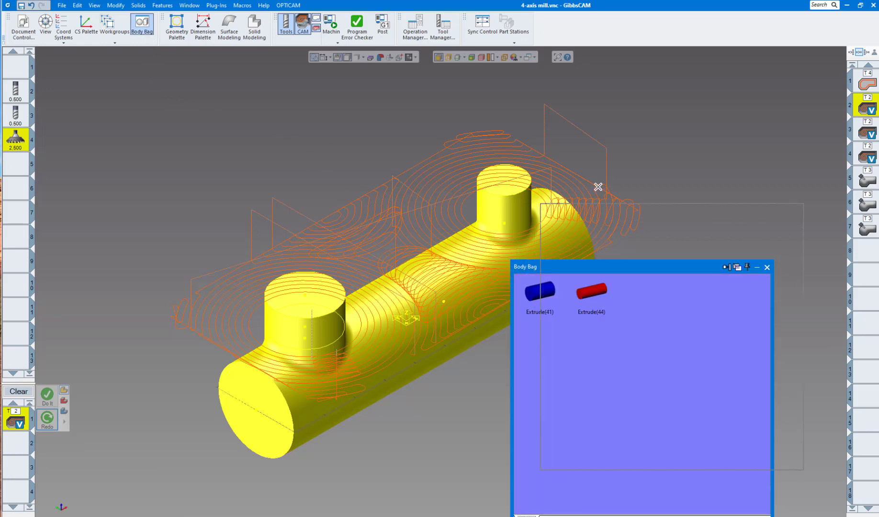
left_click_drag(563, 264, 600, 178)
Step: Check Extrude(41)'s properties to confirm it is defined as a Stock body
left_click(581, 203)
right_click(581, 203)
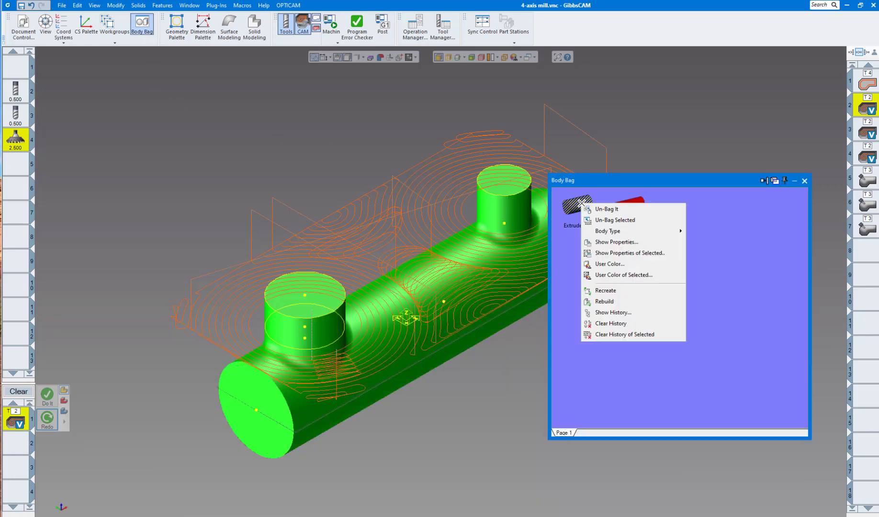
left_click(603, 243)
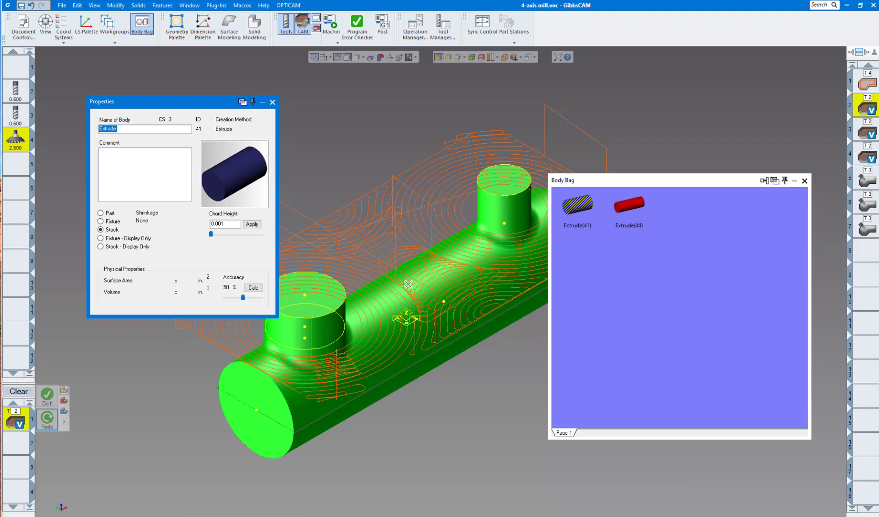
left_click(273, 102)
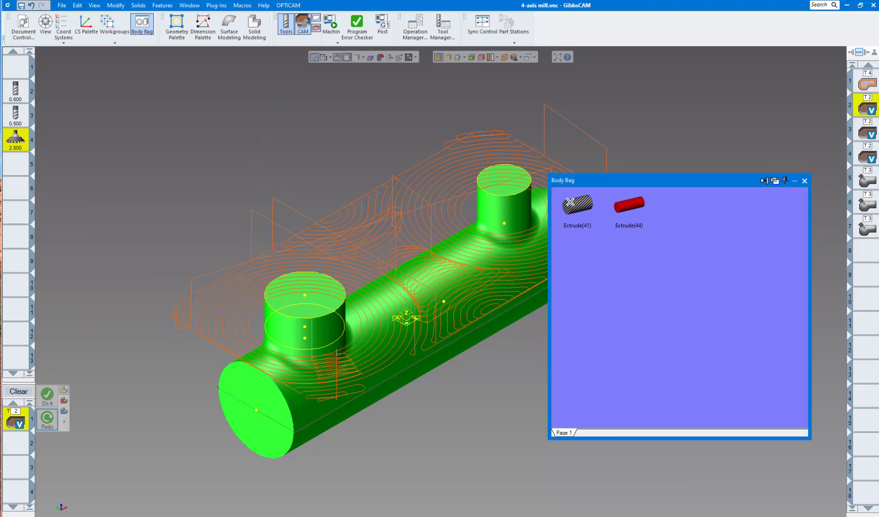
Step: Close the Body Bag and review operation 2's VoluMill settings again
left_click(804, 180)
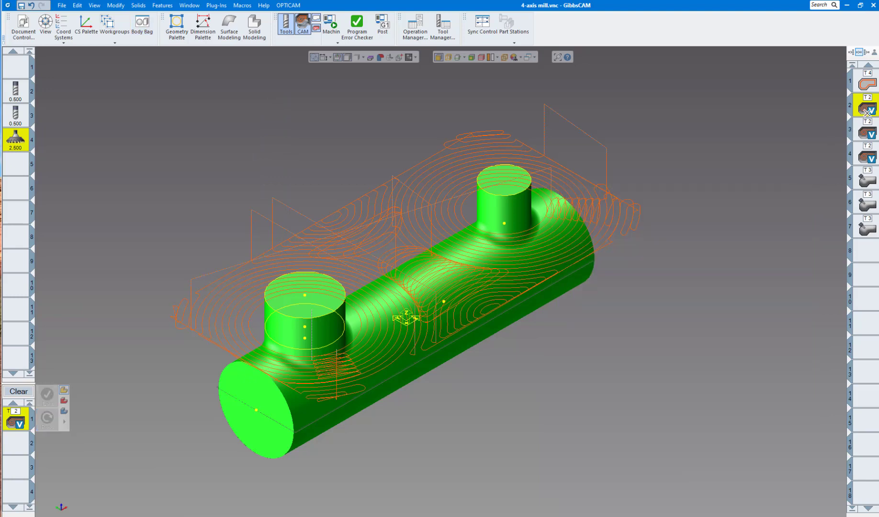
double_click(869, 108)
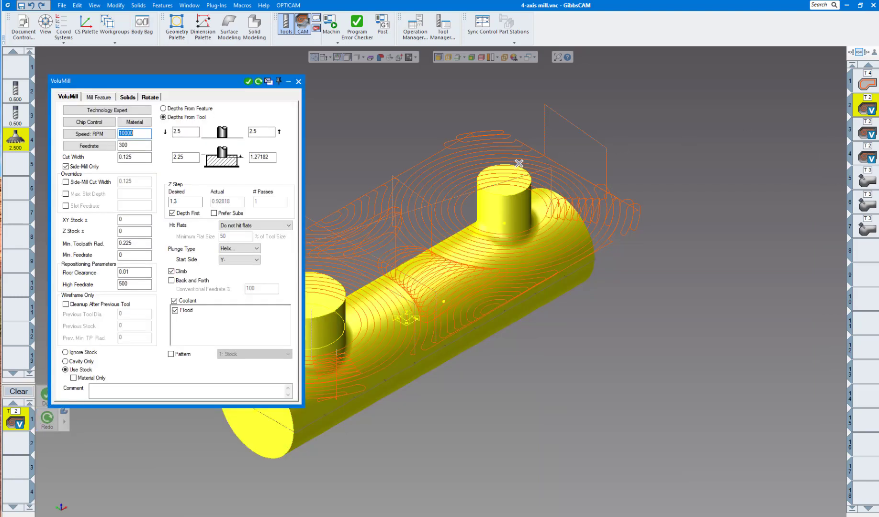
middle_click_drag(416, 313, 542, 328)
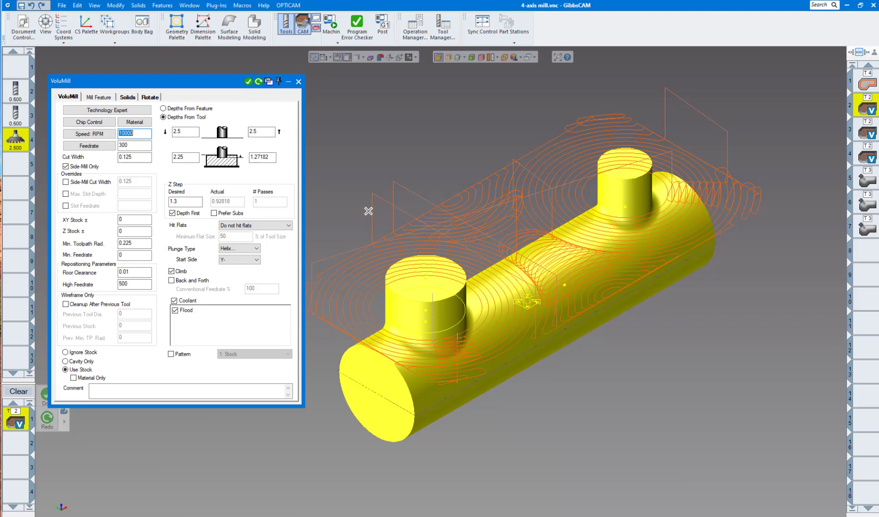
left_click(298, 81)
Step: Check operation 3's VoluMill 0.125 Z step and Solids-tab 0.05 surface stock
left_click(869, 127)
double_click(869, 127)
middle_click_drag(550, 240, 566, 204)
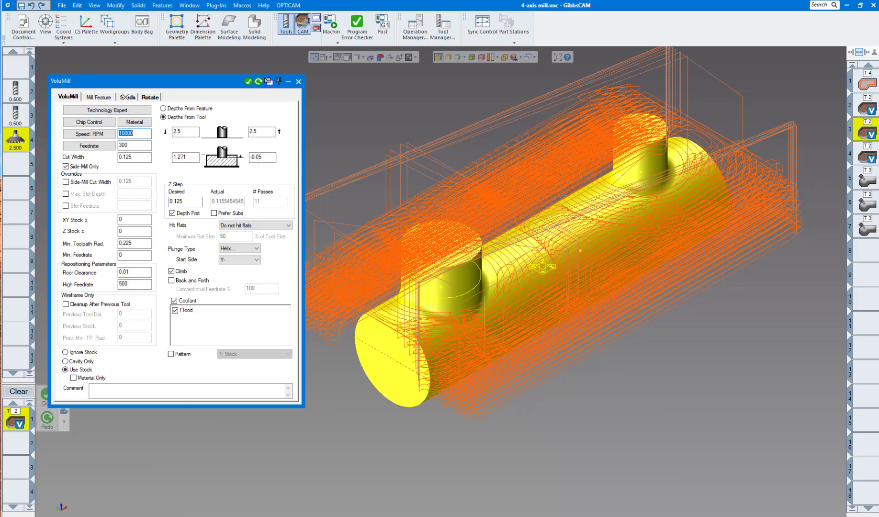
left_click(126, 97)
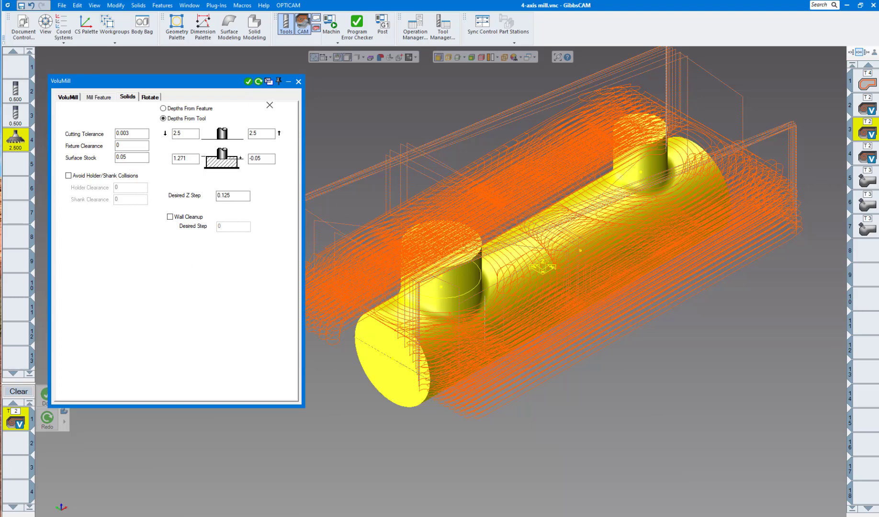
left_click(298, 81)
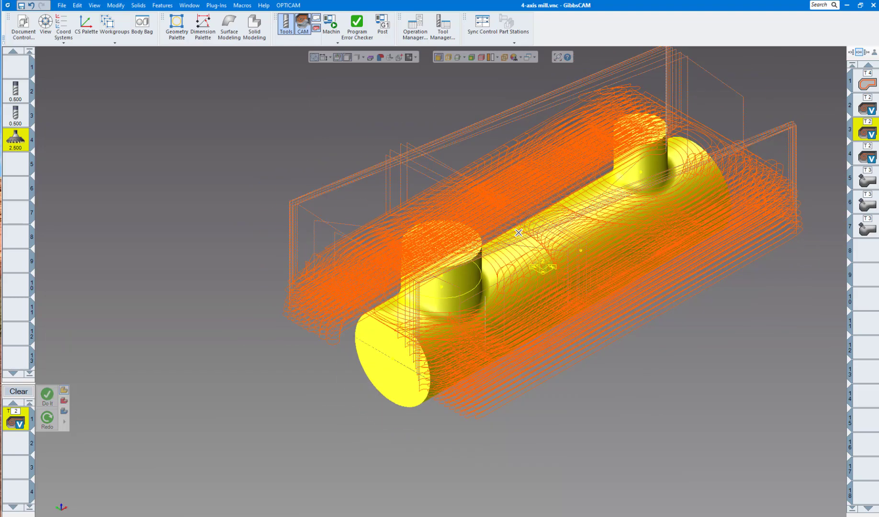
Step: Review operation 4's VoluMill, Solids and Rotate tab settings
left_click(865, 154)
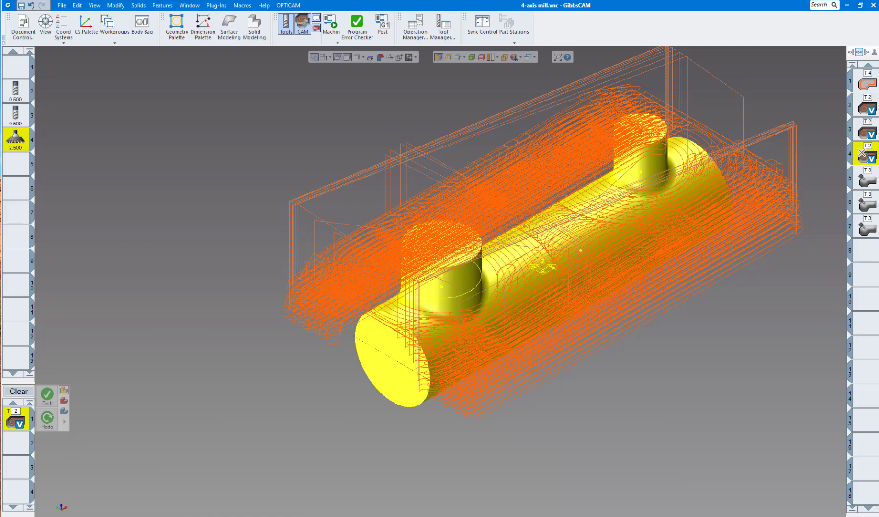
double_click(861, 153)
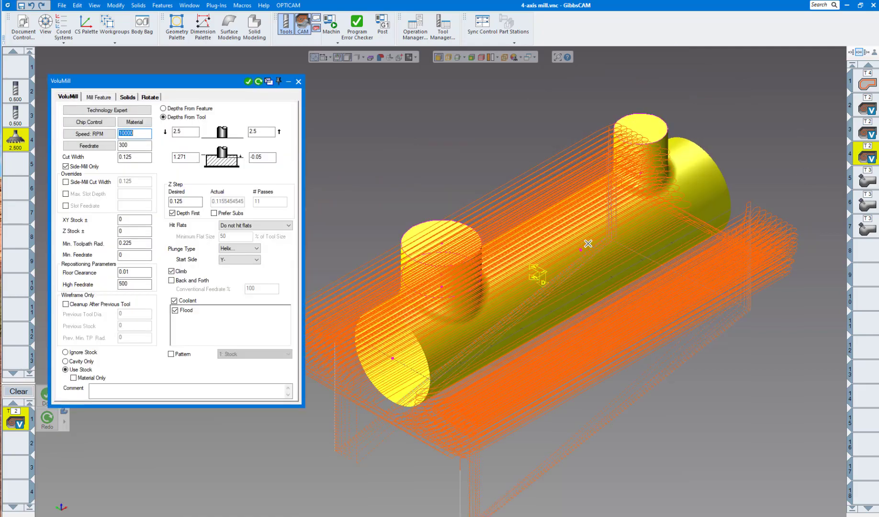
middle_click_drag(587, 243, 190, 134)
left_click(129, 97)
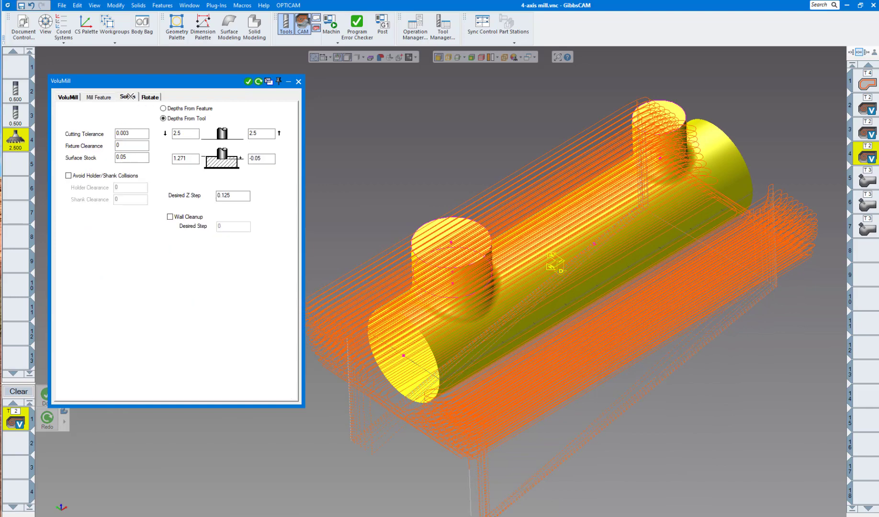
left_click(67, 96)
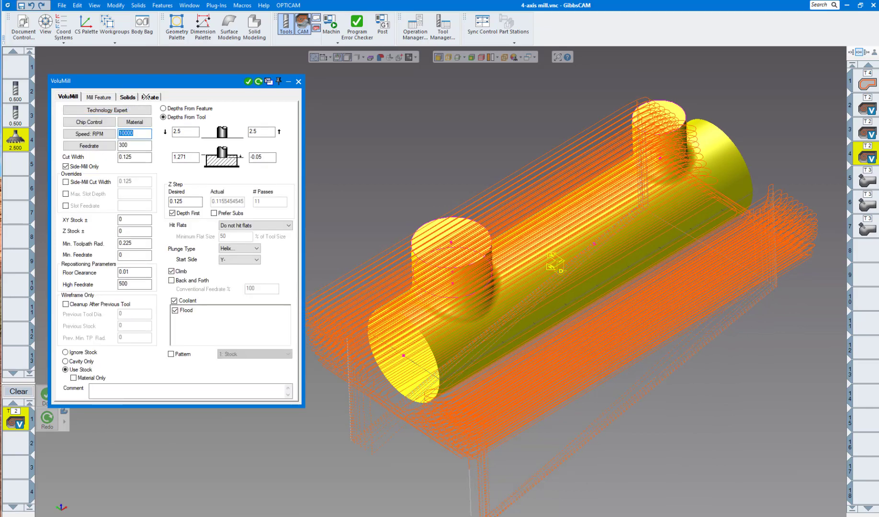
left_click(149, 96)
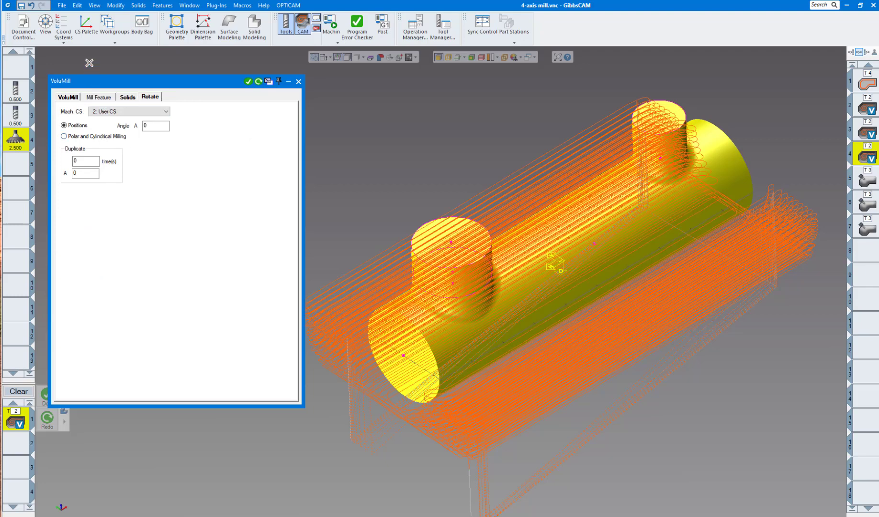
Step: Confirm in Coord Systems that operation 4 uses CS 2: User CS, then close everything
left_click(62, 24)
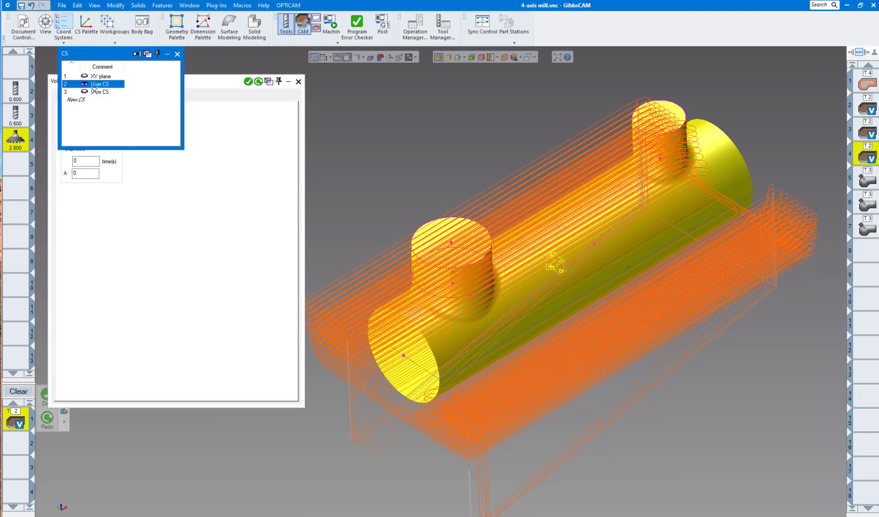
left_click(178, 54)
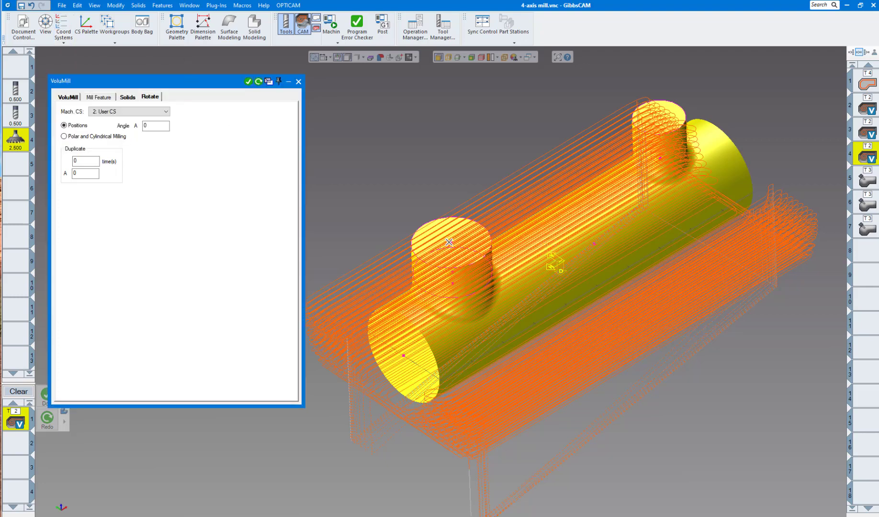
left_click(298, 82)
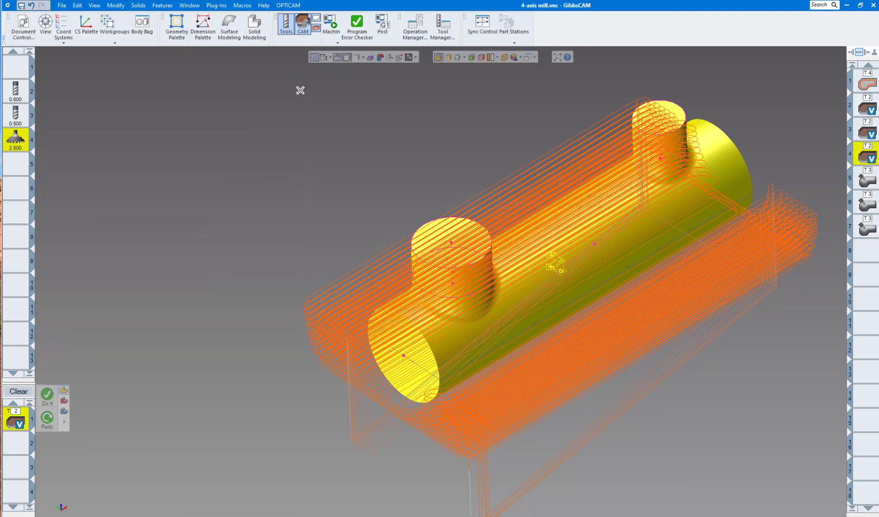
middle_click_drag(356, 170, 242, 161)
Step: Run Op Sim to cut the stock into the two-boss manifold, then orbit the result
left_click(330, 23)
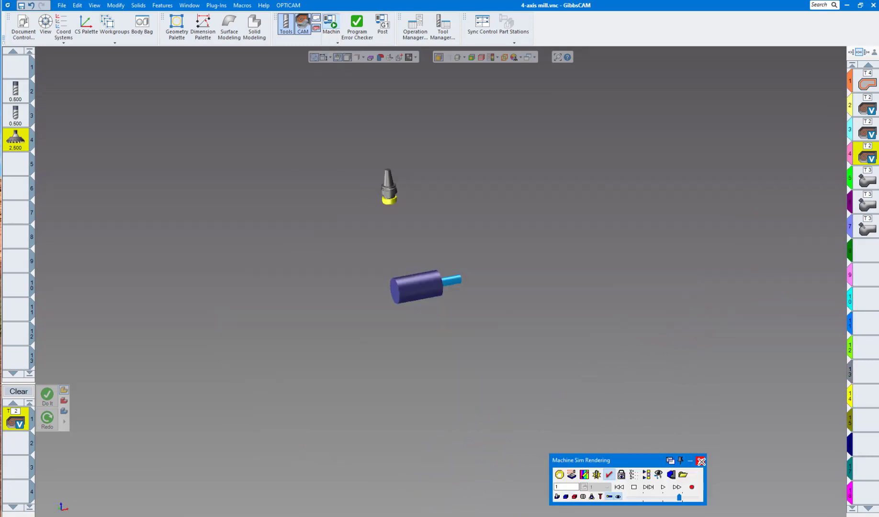
left_click(700, 459)
left_click(337, 42)
left_click(356, 117)
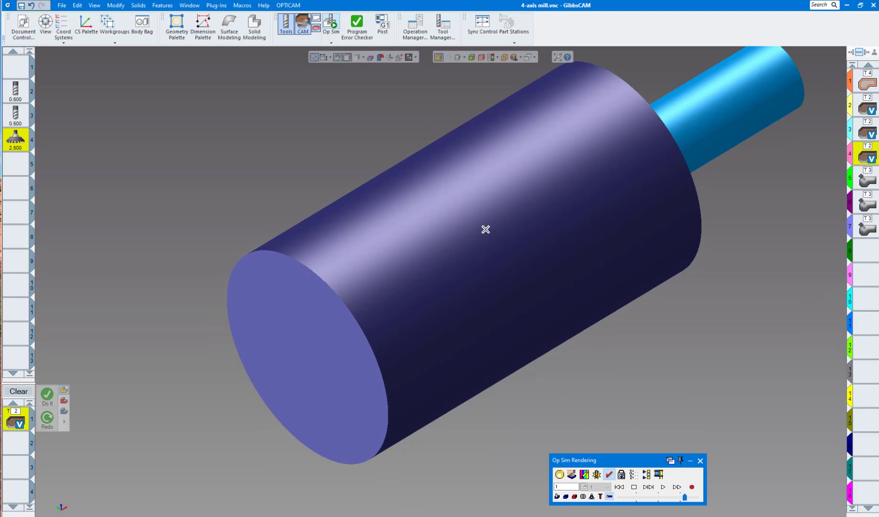
left_click(662, 487)
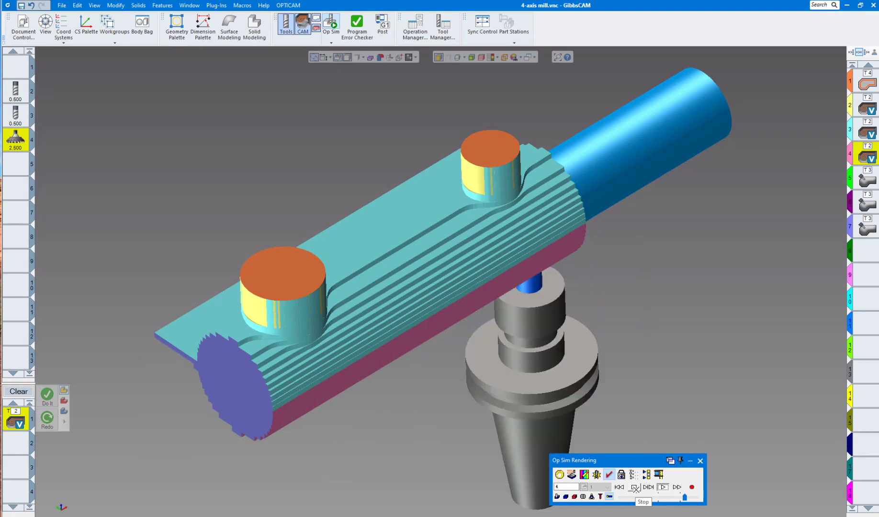
left_click(636, 488)
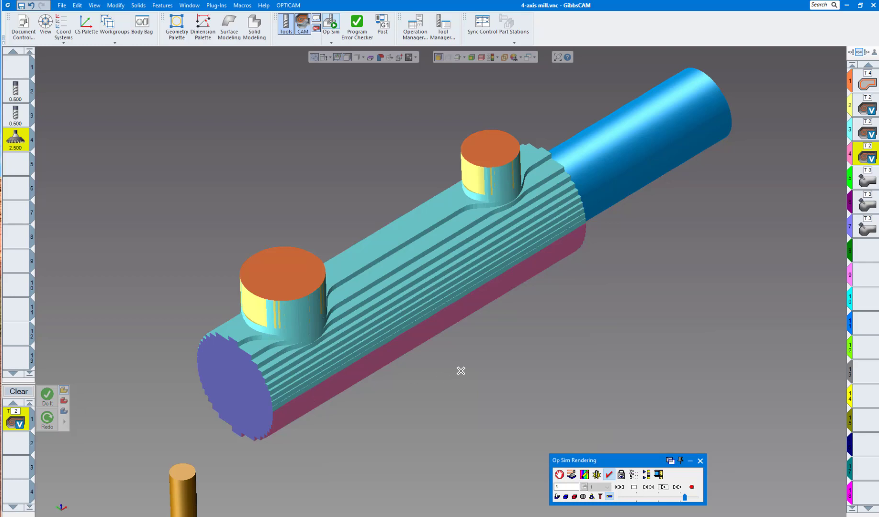
scroll(465, 370, "up", 1)
middle_click_drag(465, 369, 466, 368)
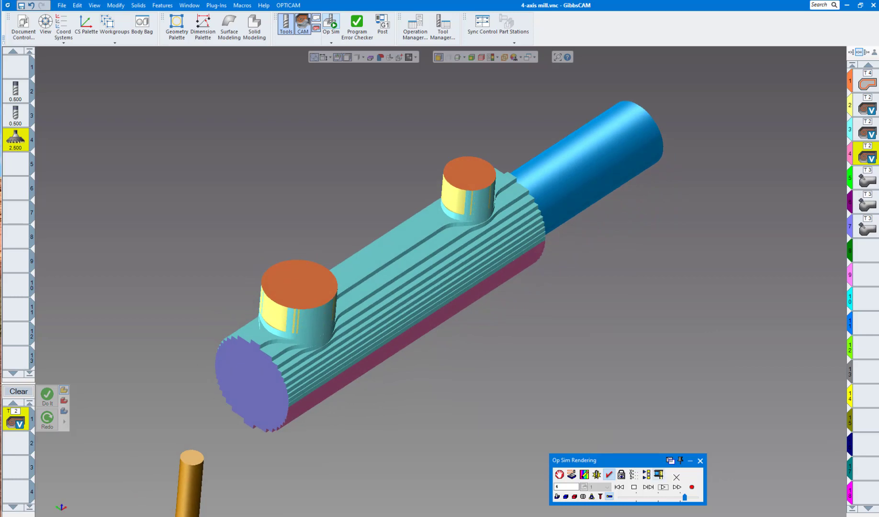
Step: Close Op Sim and open operation 5's 5-axis parameters window
left_click(699, 462)
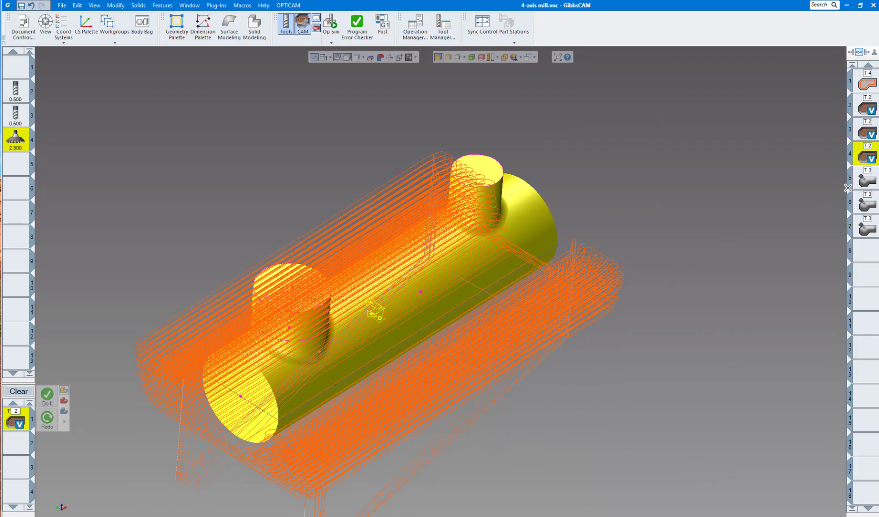
left_click(866, 180)
double_click(866, 180)
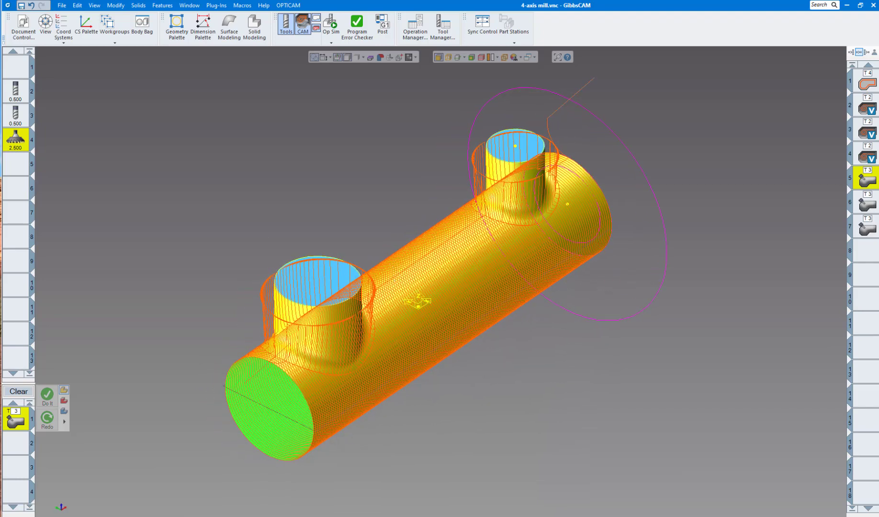
left_click_drag(1, 124, 284, 70)
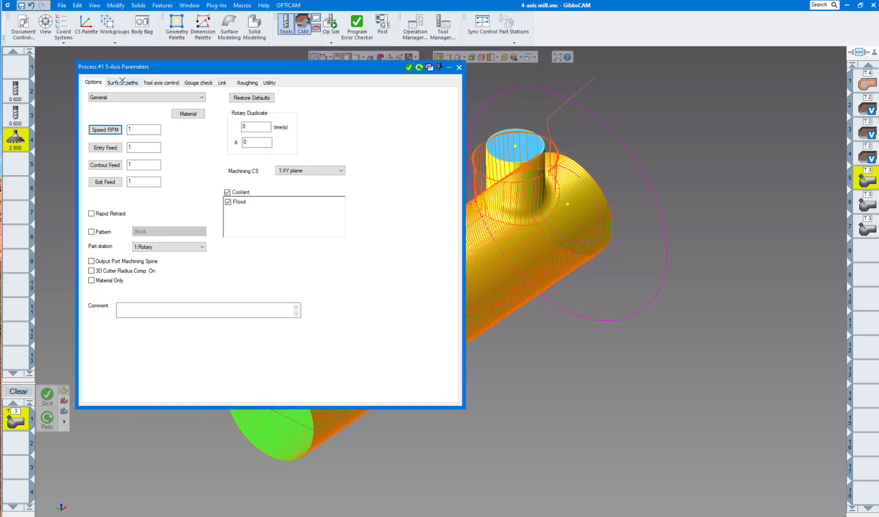
Step: Confirm operation 5's drive surfaces and parallel cut angles of 0 in X,Y and 90 in Z
left_click(124, 83)
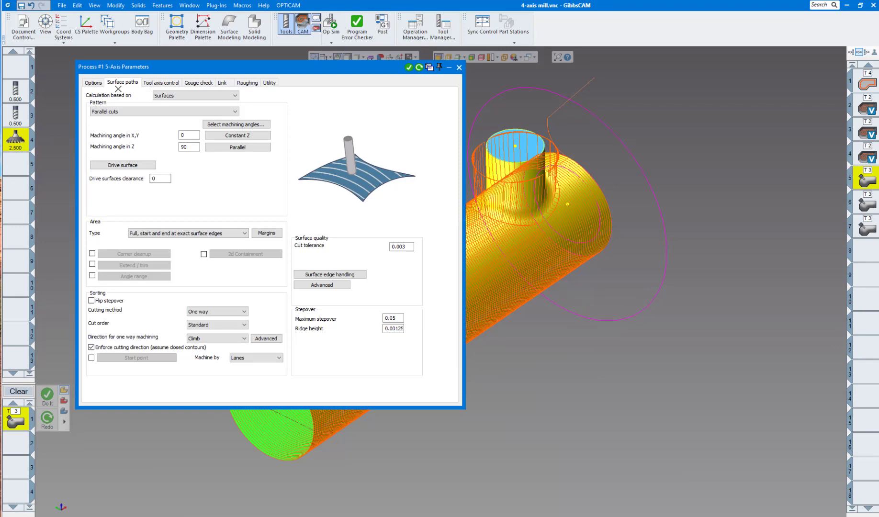
left_click(121, 164)
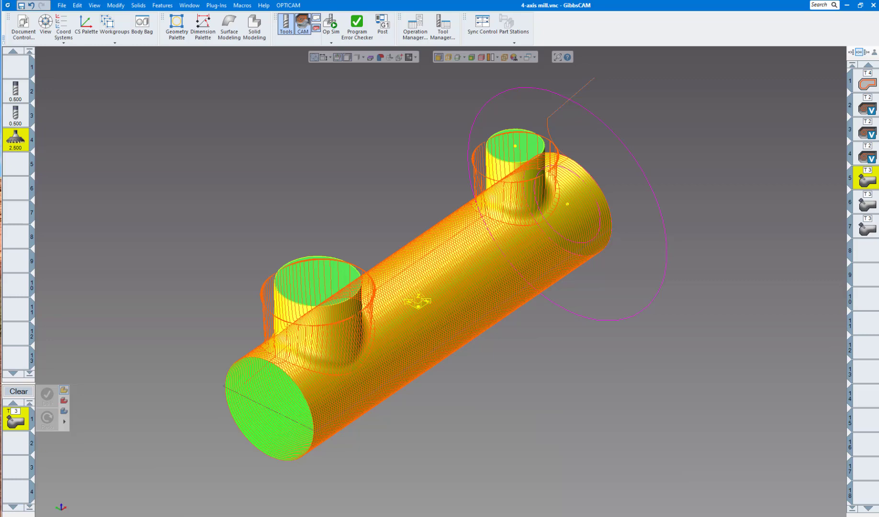
left_click_drag(20, 106, 139, 85)
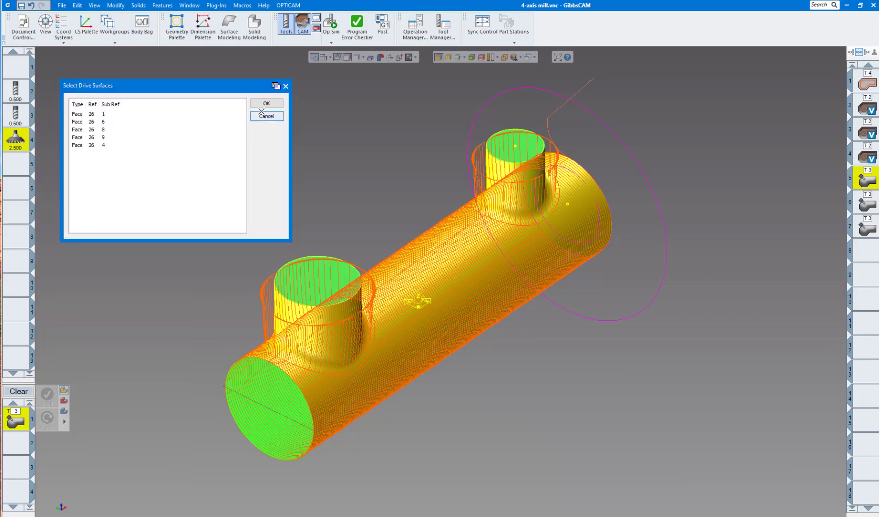
left_click(264, 104)
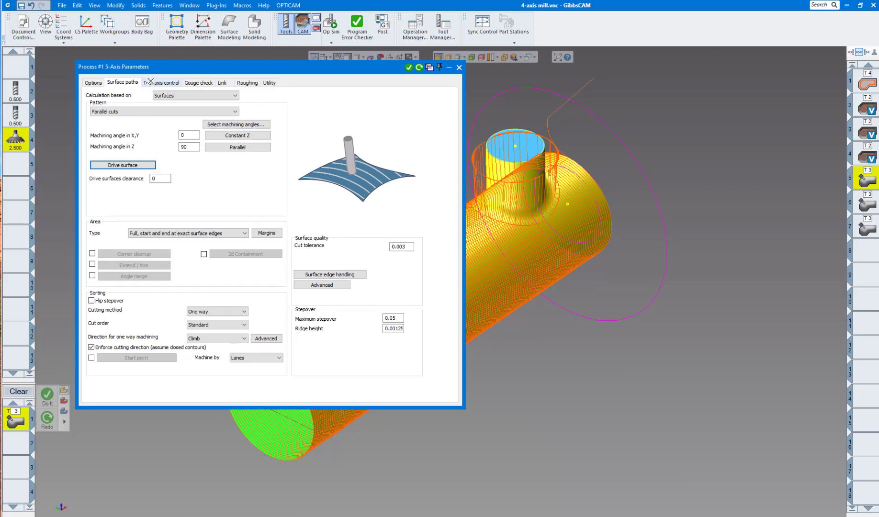
left_click(189, 135)
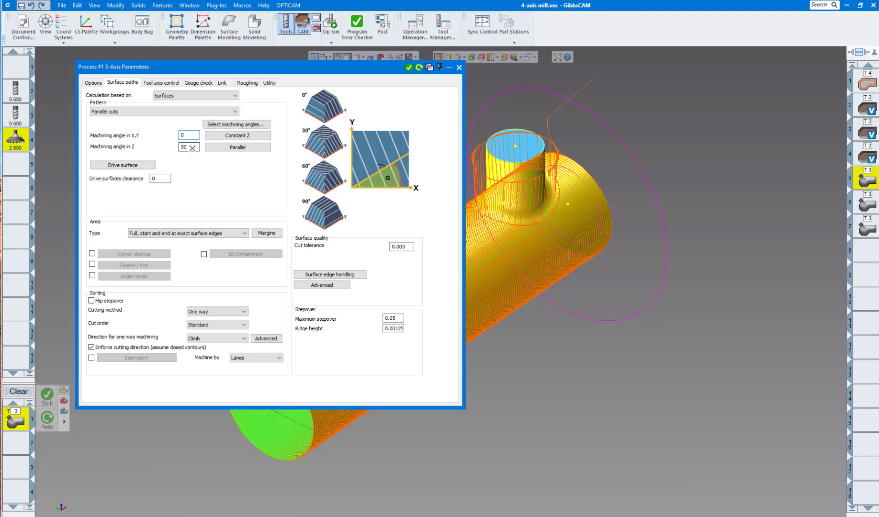
left_click(192, 147)
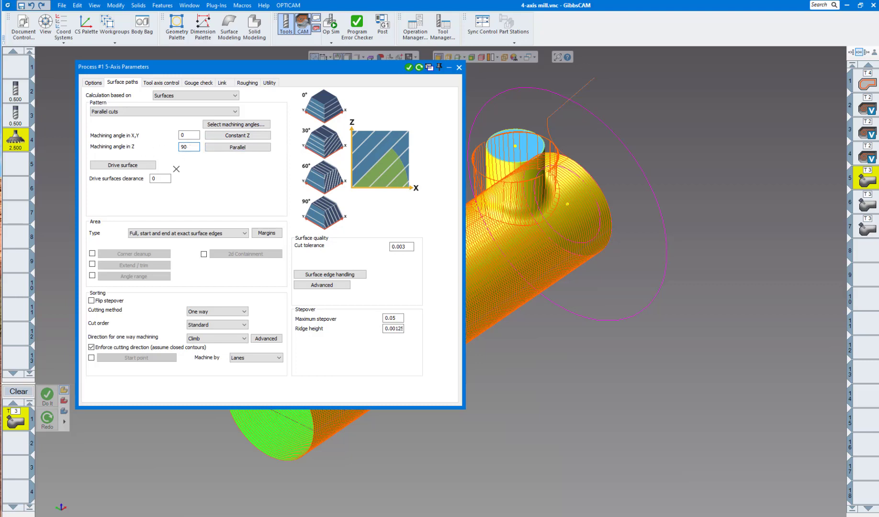
Step: Keep the tool axis control output format at 4 Axis
left_click(164, 83)
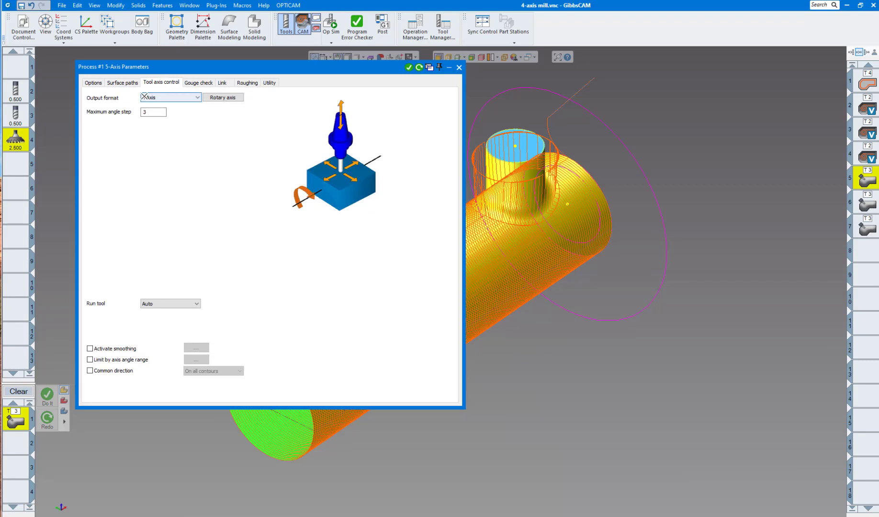
left_click(196, 97)
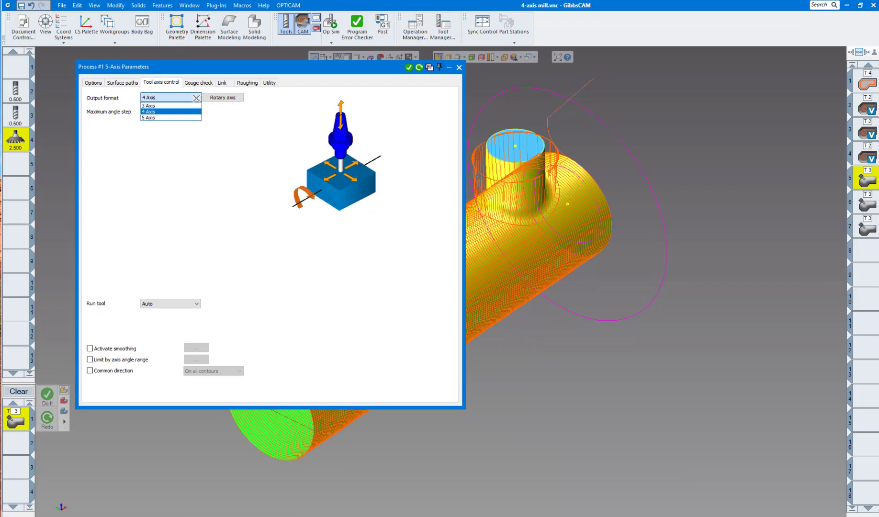
left_click(171, 111)
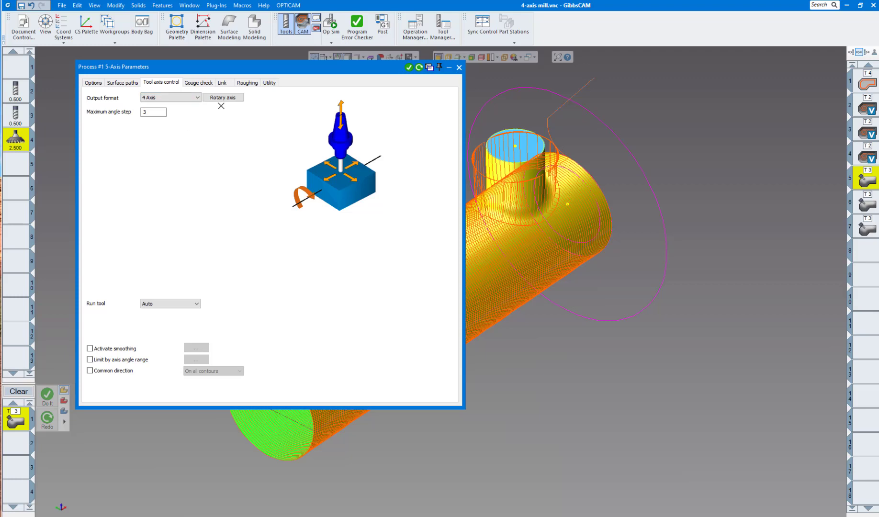
Step: Inspect the 4th axis rotary settings, cancel without changes, and show the gouge check page
left_click(220, 97)
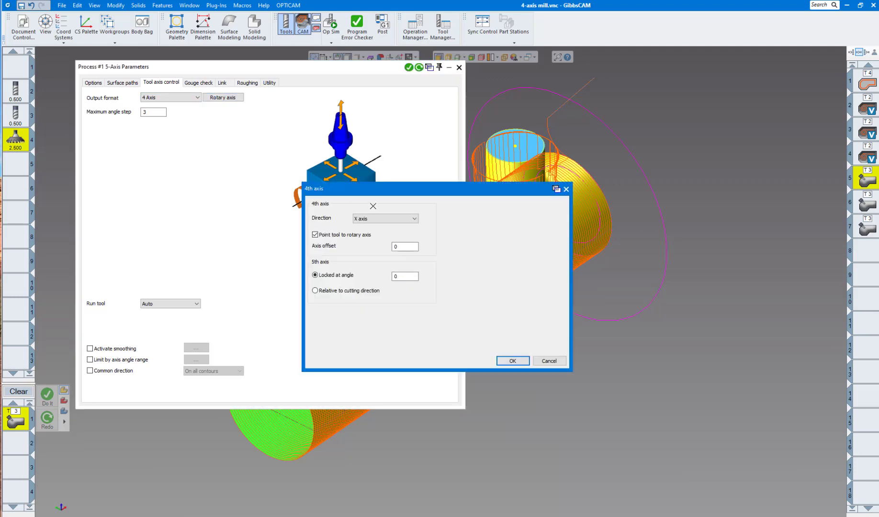
left_click_drag(375, 190, 174, 141)
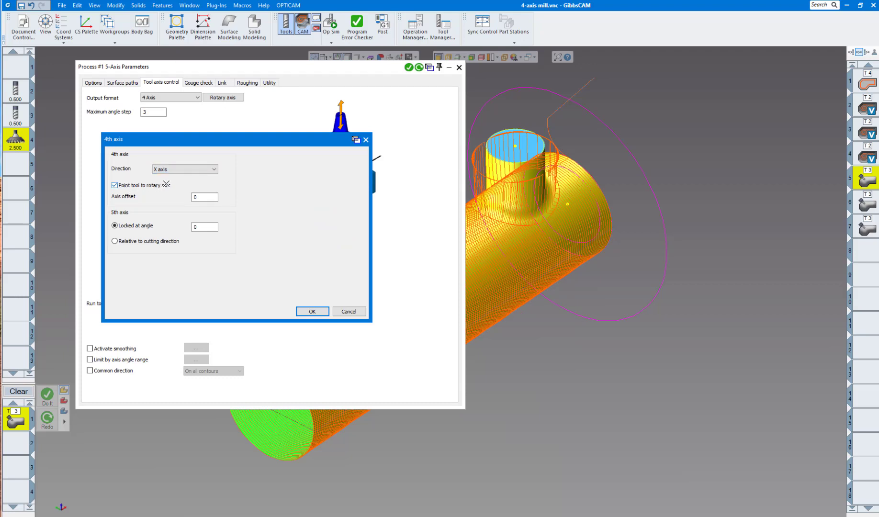
left_click(343, 309)
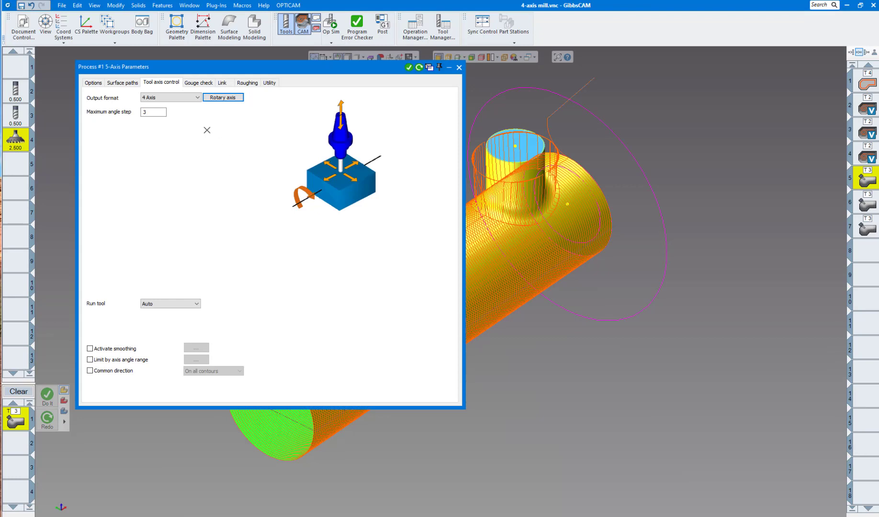
left_click(199, 82)
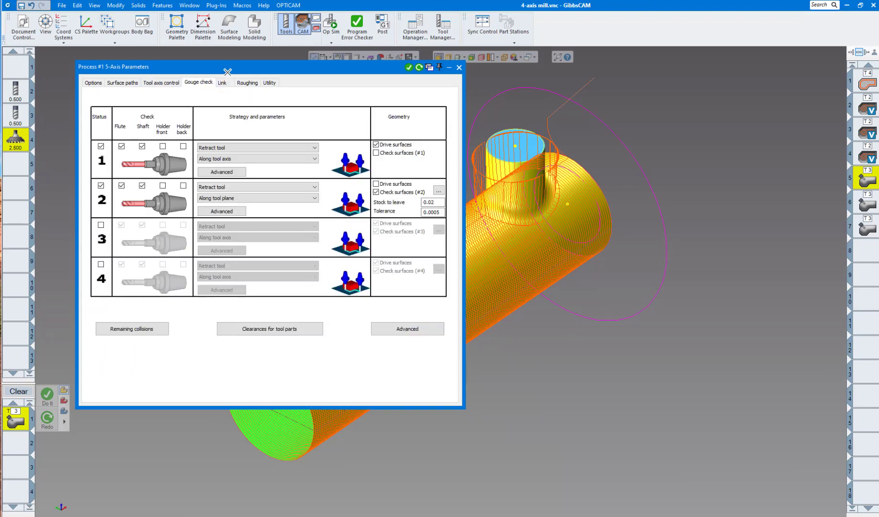
Step: Review the gouge check's second set of check surfaces highlighted on both bosses
left_click_drag(229, 67, 175, 67)
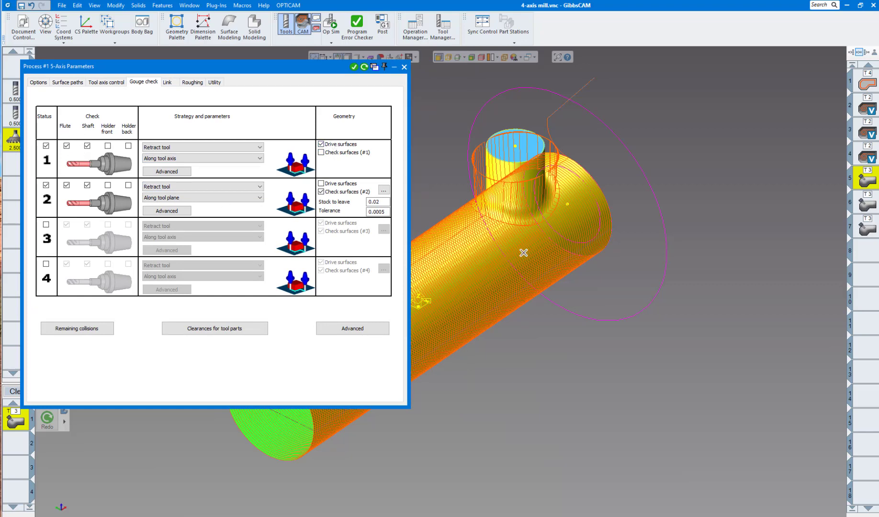
scroll(579, 277, "down", 4)
scroll(532, 303, "up", 3)
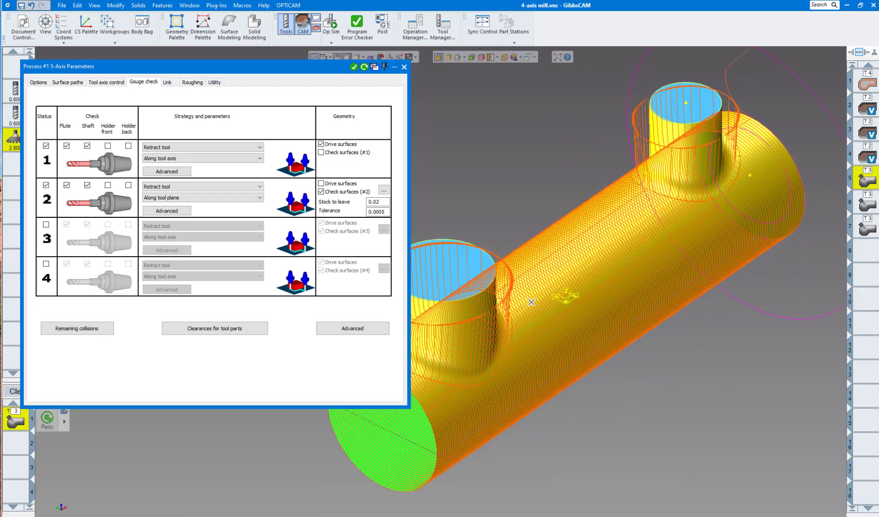
middle_click_drag(520, 311, 592, 269)
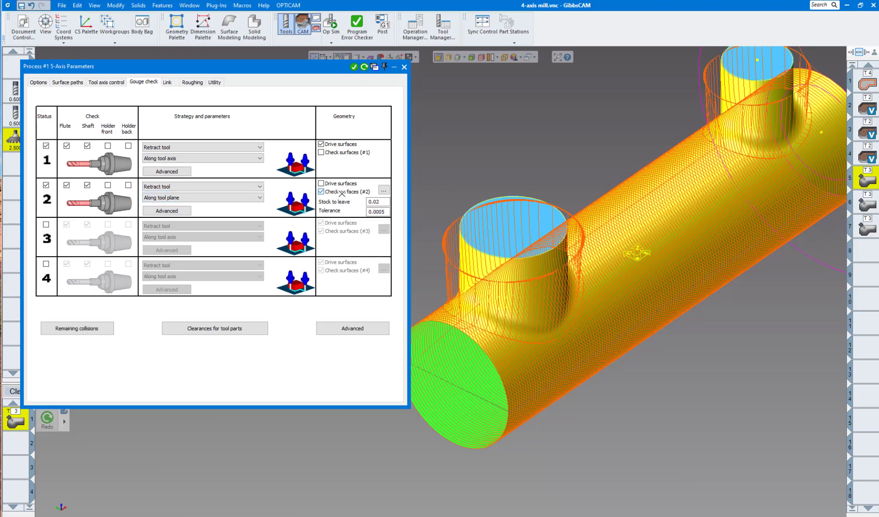
left_click(383, 190)
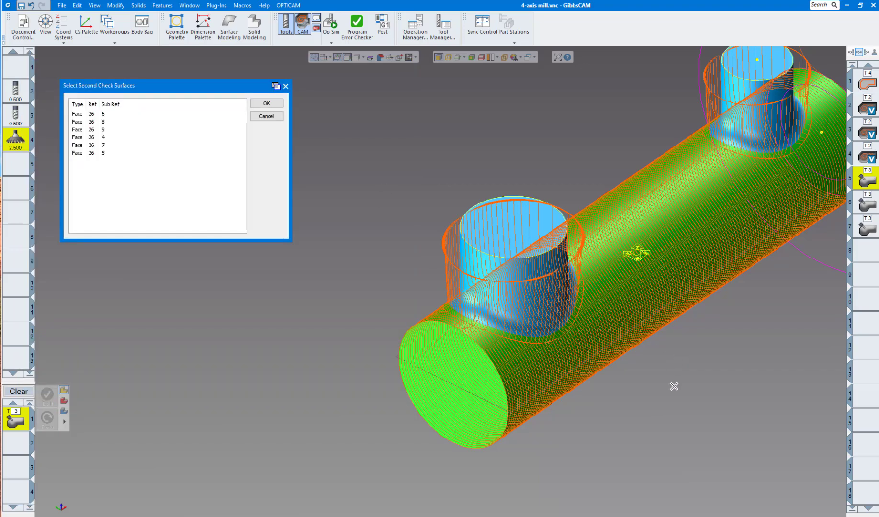
middle_click_drag(674, 387, 590, 399)
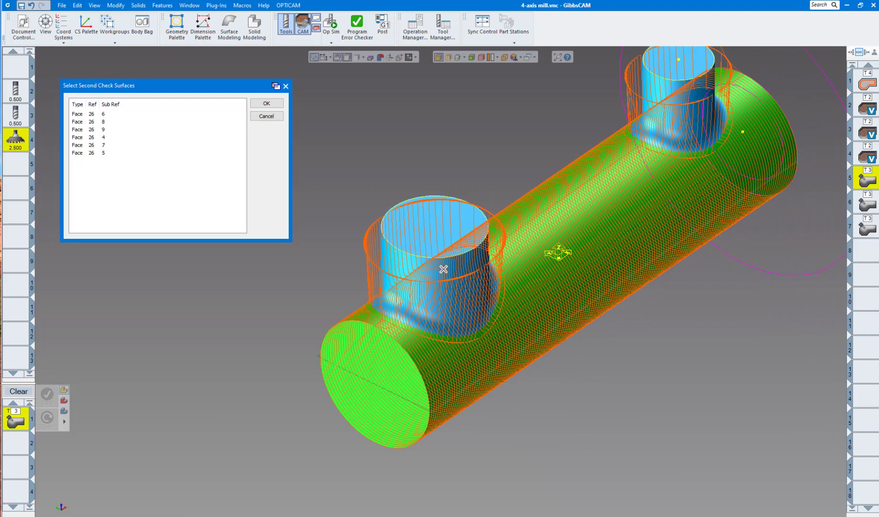
left_click(288, 86)
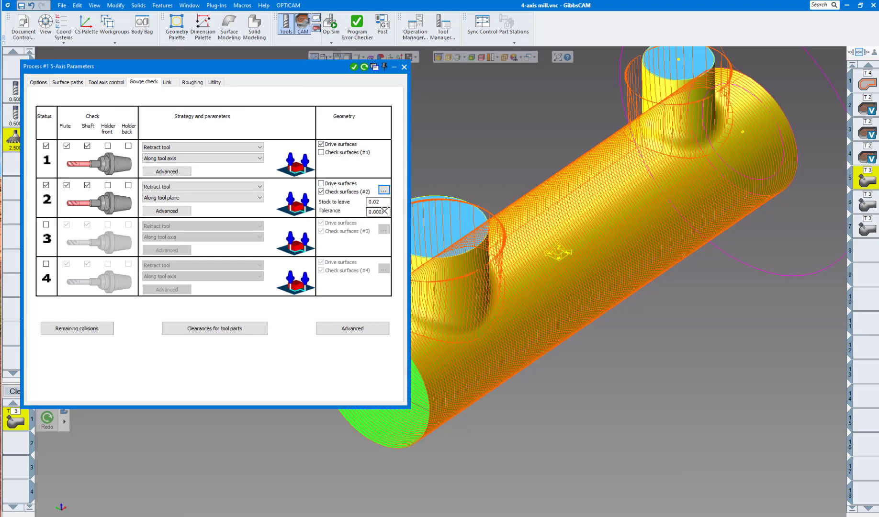
middle_click_drag(497, 344, 612, 345)
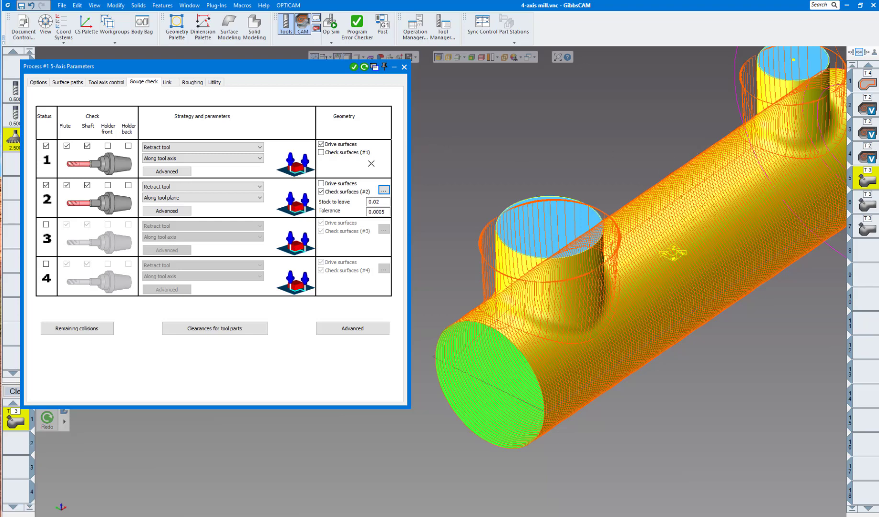
Step: Review the linking and roughing settings, close the 5-axis process, and reopen Op Sim
left_click(167, 82)
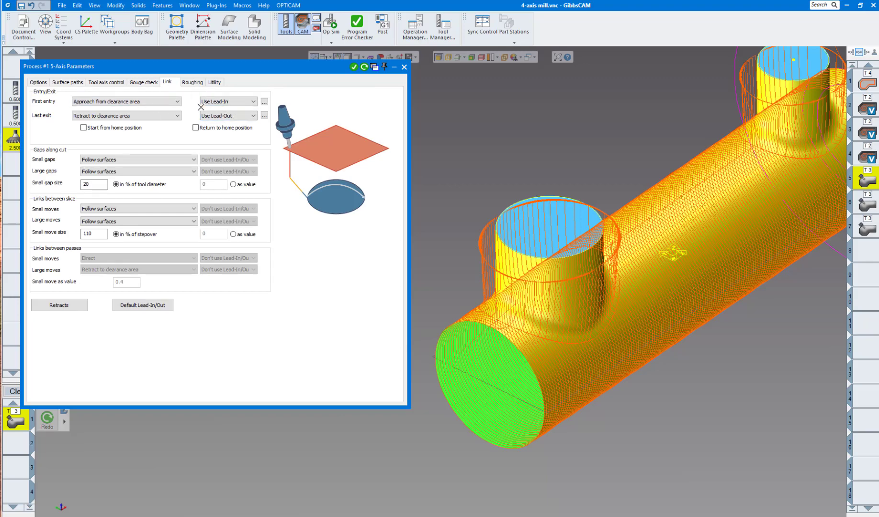
left_click(192, 82)
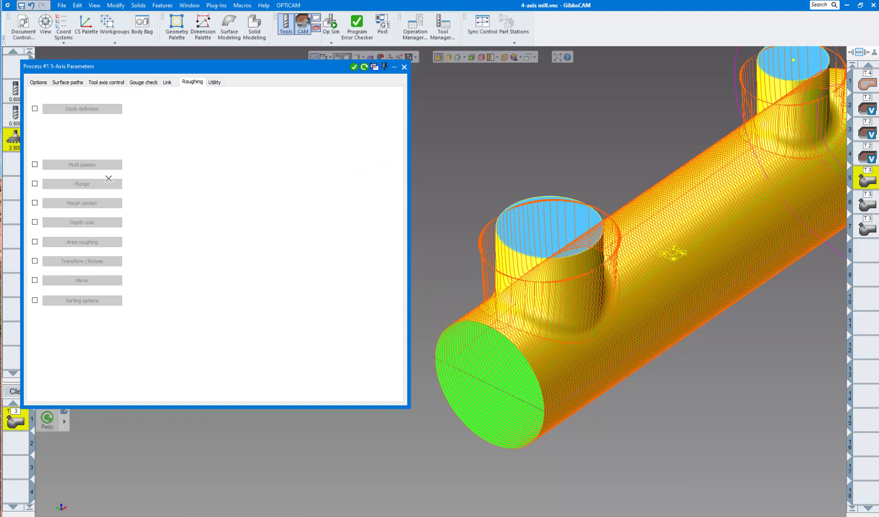
left_click(404, 67)
middle_click_drag(432, 154, 187, 204)
left_click(333, 24)
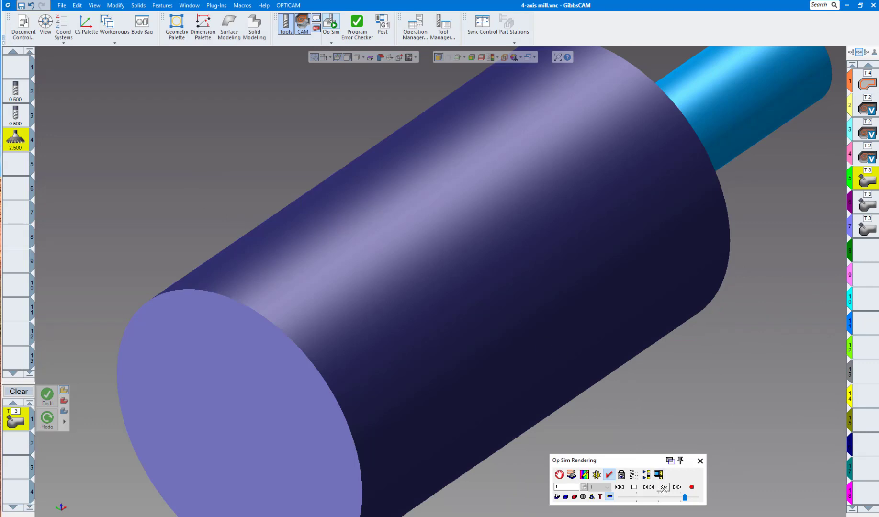
Step: Play all operations at increased speed to watch both bosses roughed and finished, then close Op Sim
left_click(663, 487)
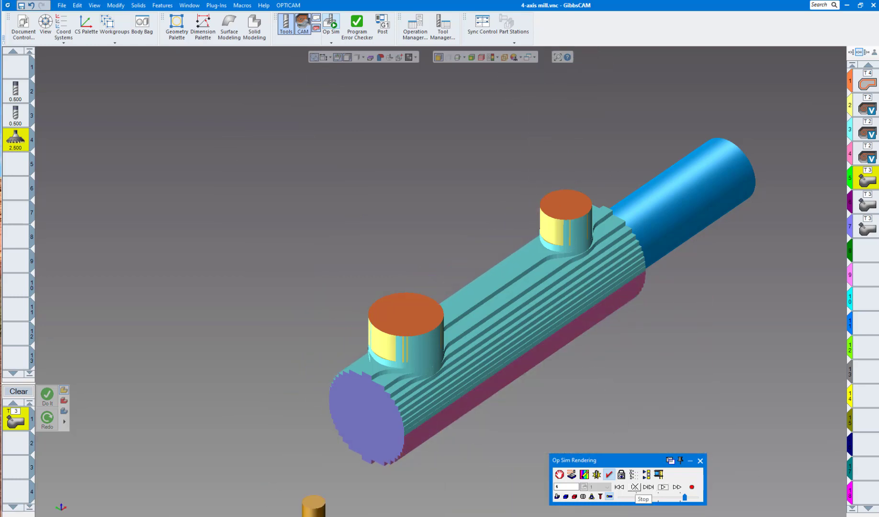
left_click(663, 487)
left_click_drag(649, 496, 657, 496)
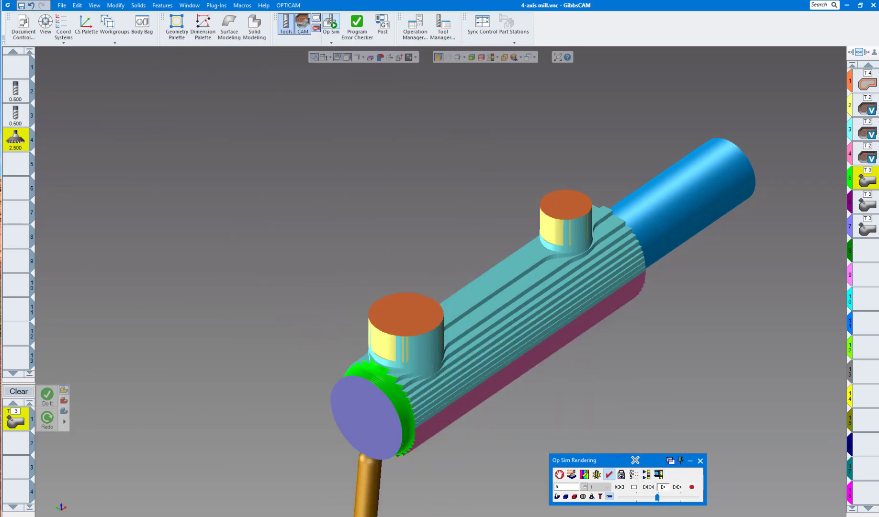
left_click(664, 497)
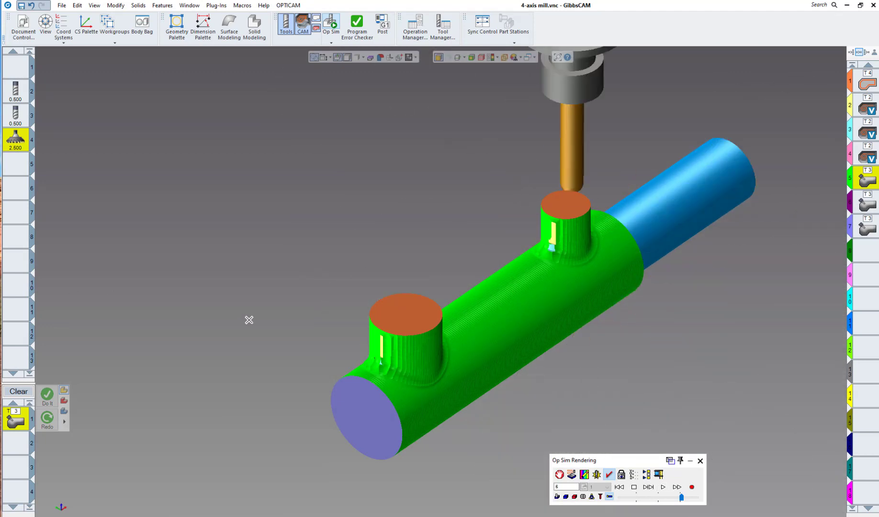
left_click(700, 461)
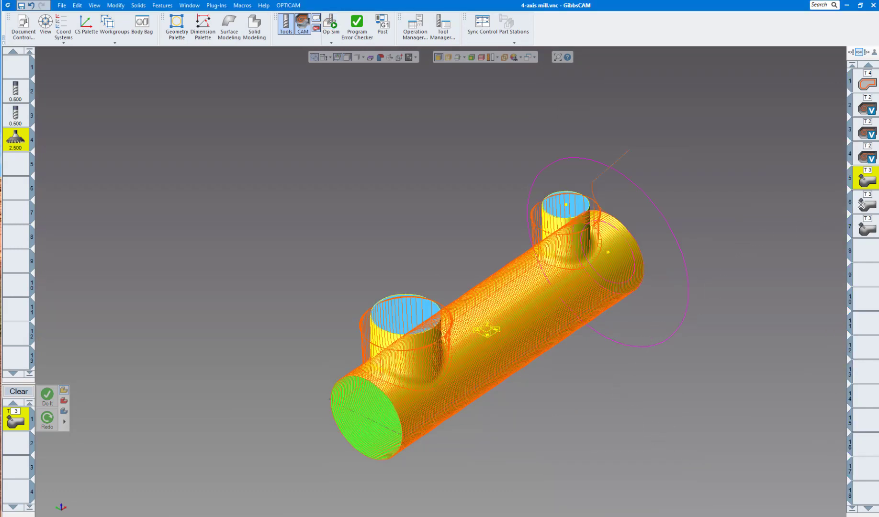
Step: Open operation 6's process settings with the green boss in view
left_click(860, 203)
double_click(860, 202)
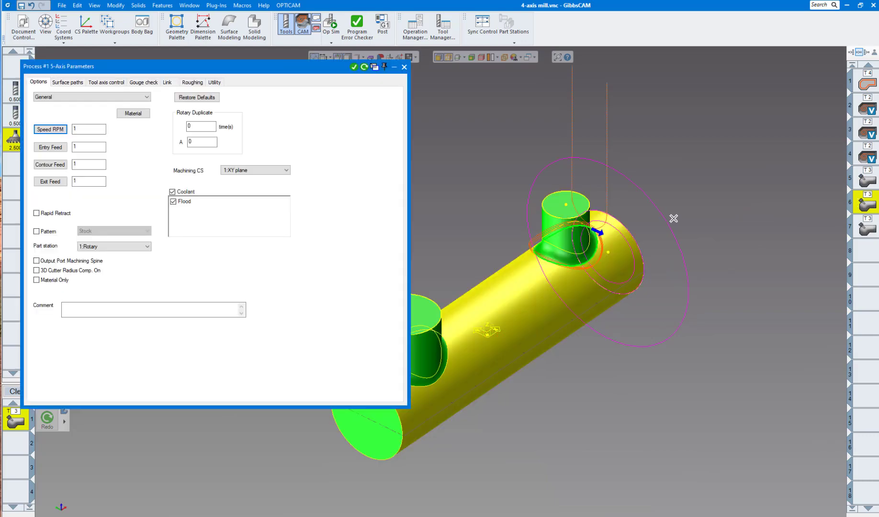
scroll(661, 304, "up", 5)
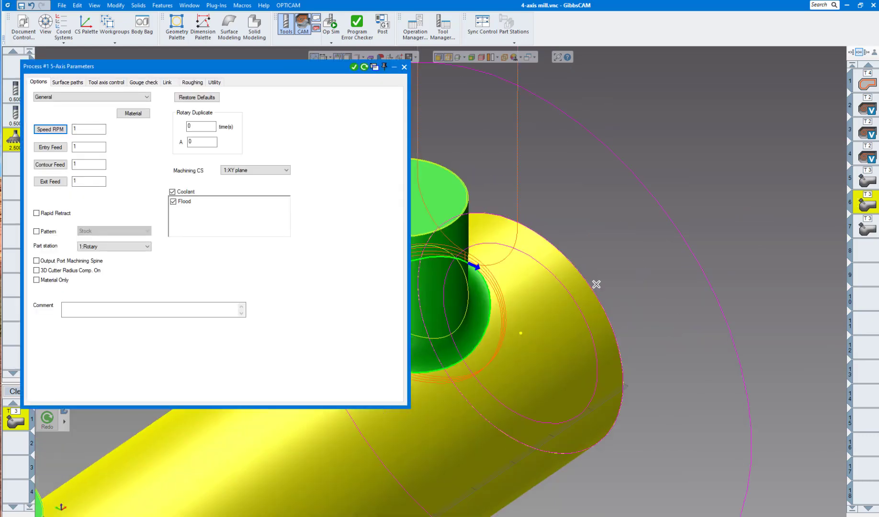
middle_click_drag(596, 285, 806, 311)
left_click_drag(323, 68, 290, 91)
left_click(314, 58)
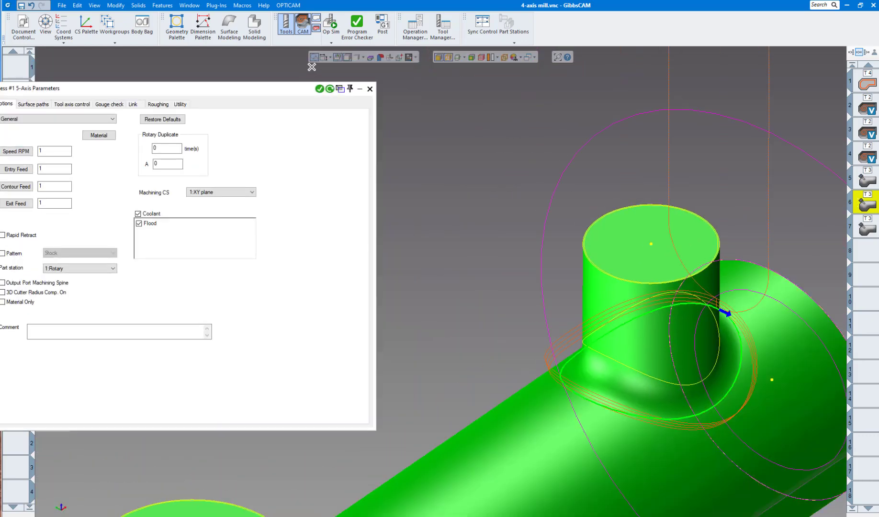
middle_click_drag(516, 230, 442, 161)
left_click_drag(250, 95, 368, 90)
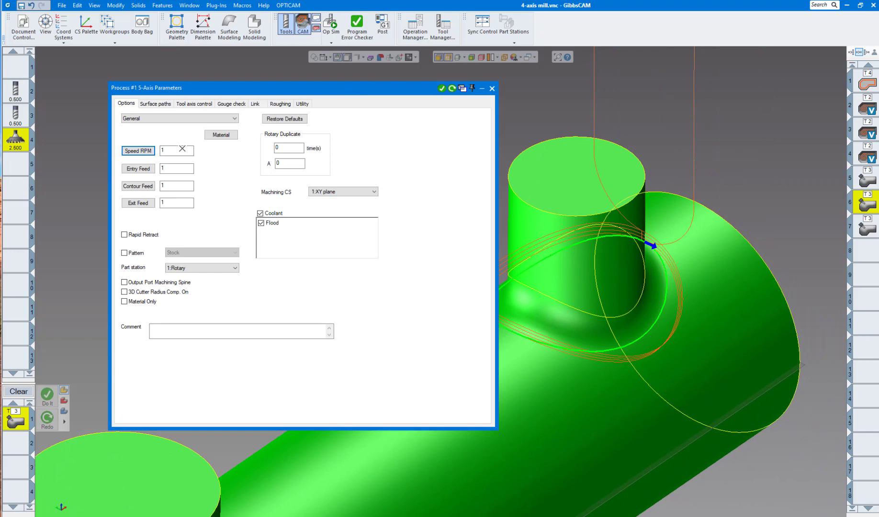
Step: Check the projected curves and set the main cylinder face, Face 26, as drive surface
left_click(156, 103)
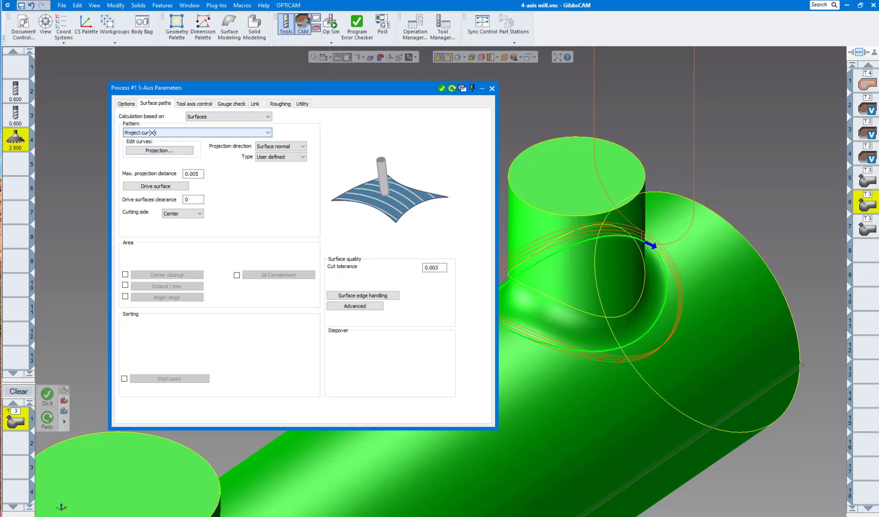
middle_click_drag(542, 309, 599, 272)
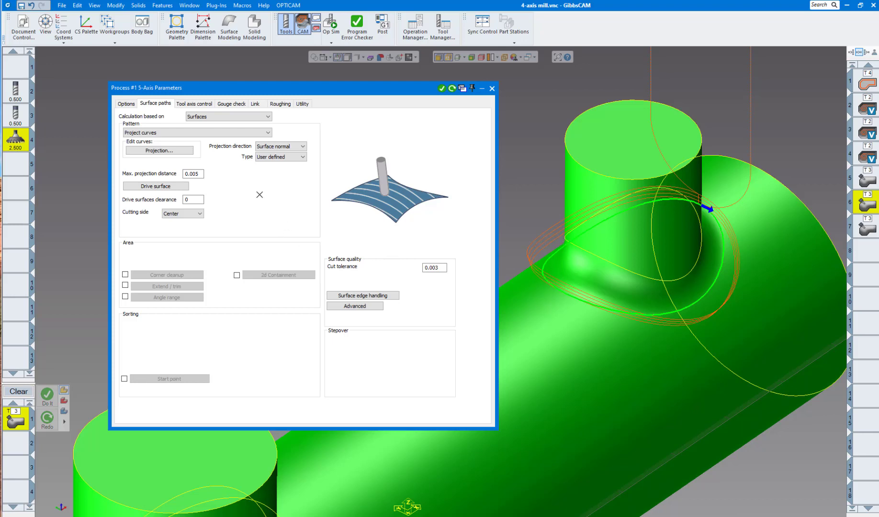
left_click(157, 151)
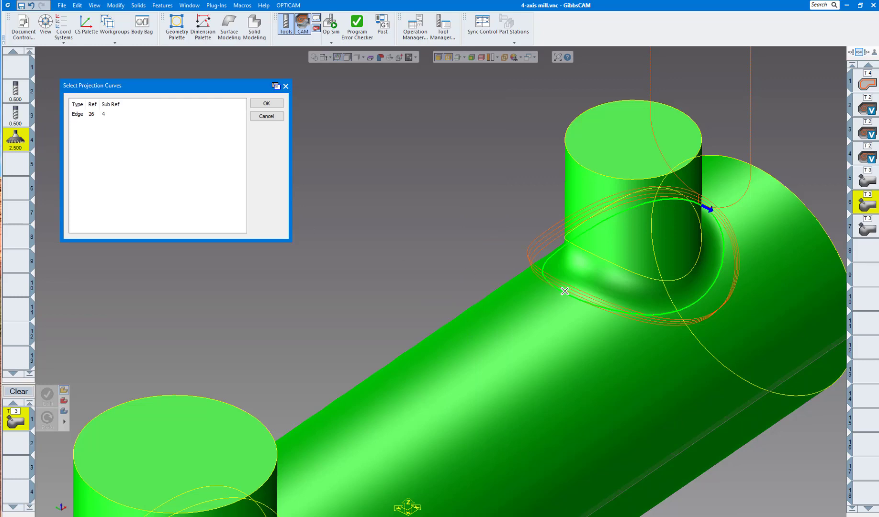
left_click(267, 116)
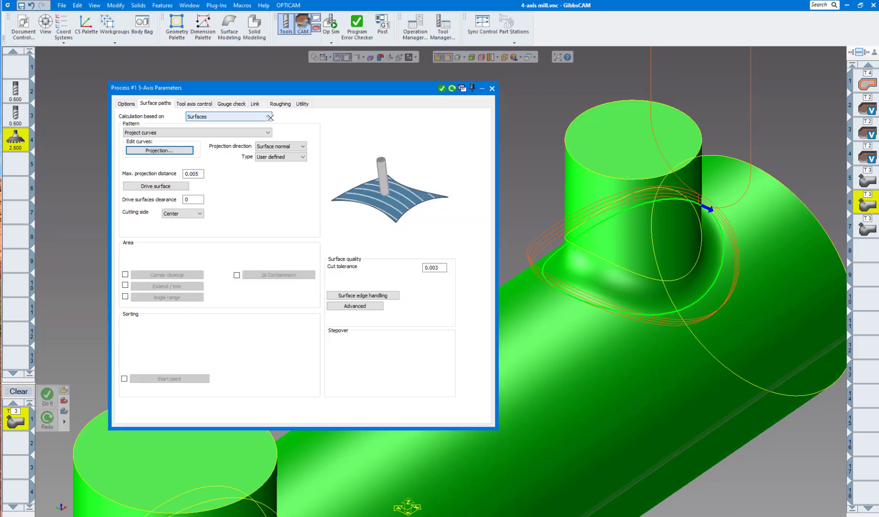
left_click(154, 185)
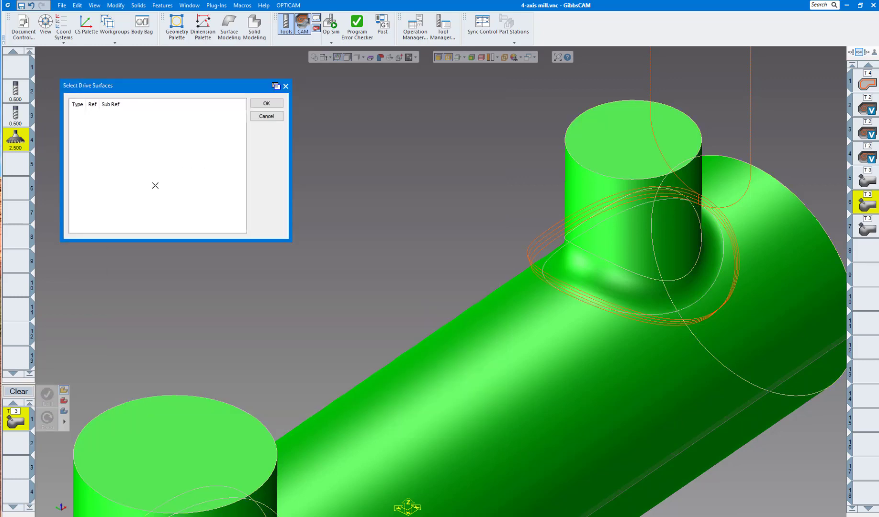
scroll(404, 252, "down", 2)
middle_click_drag(459, 340, 406, 272)
left_click(472, 279)
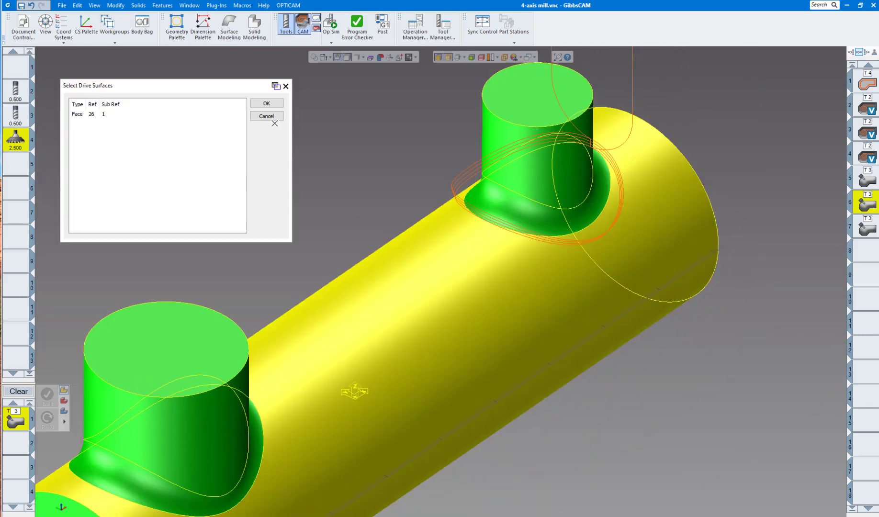
left_click(267, 103)
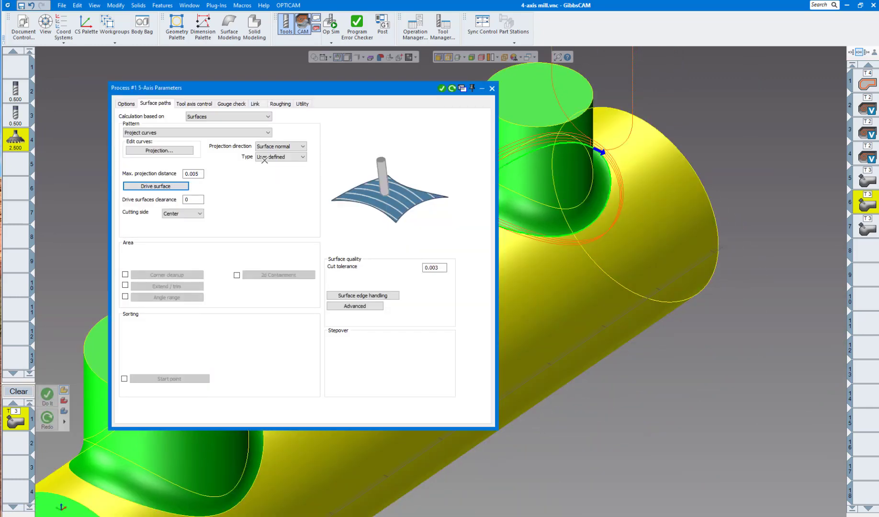
Step: Review tool axis, gouge check and link pages, then confirm multi-pass roughing spaced 0.03 with no finishing passes
left_click(190, 103)
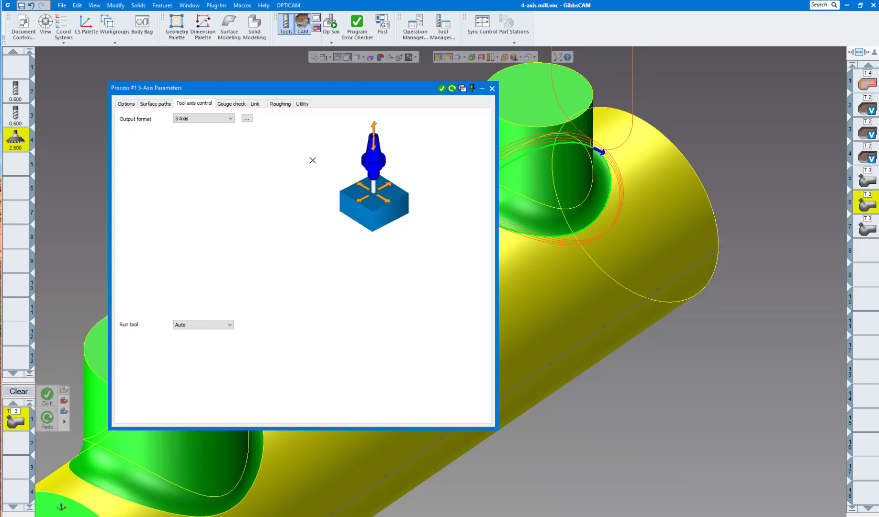
left_click(229, 104)
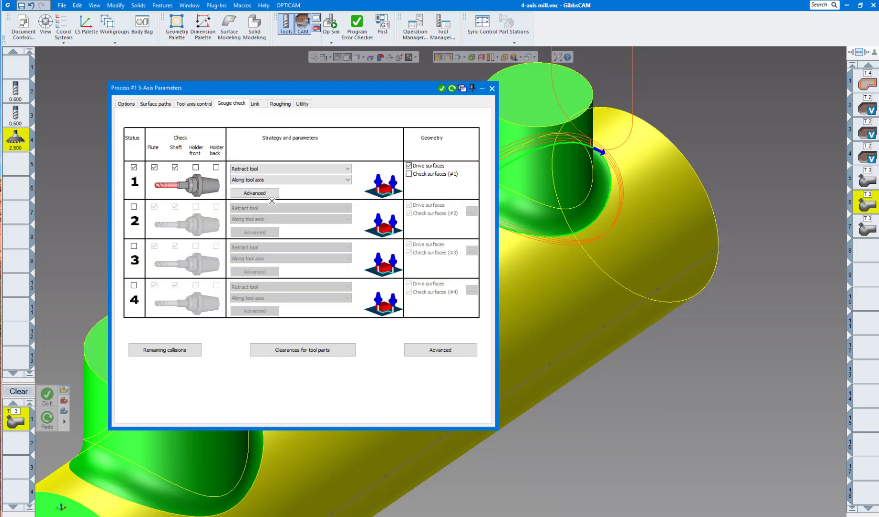
left_click(255, 104)
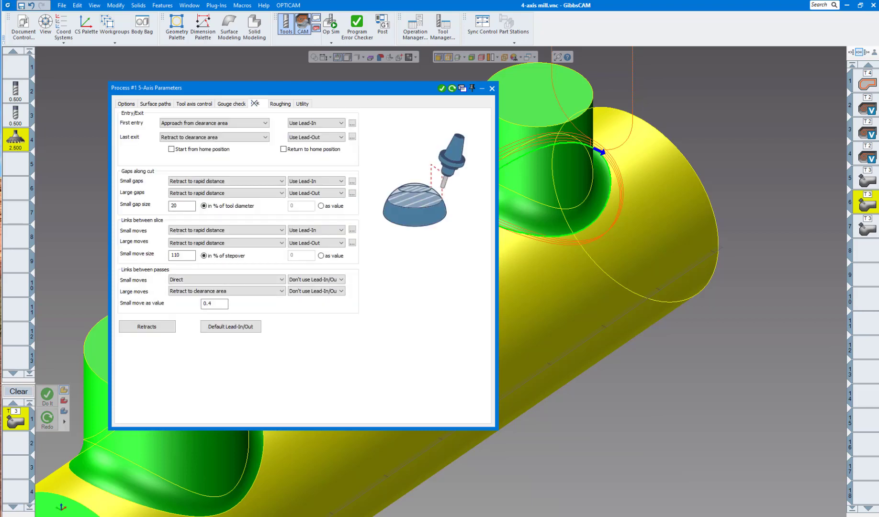
left_click(280, 104)
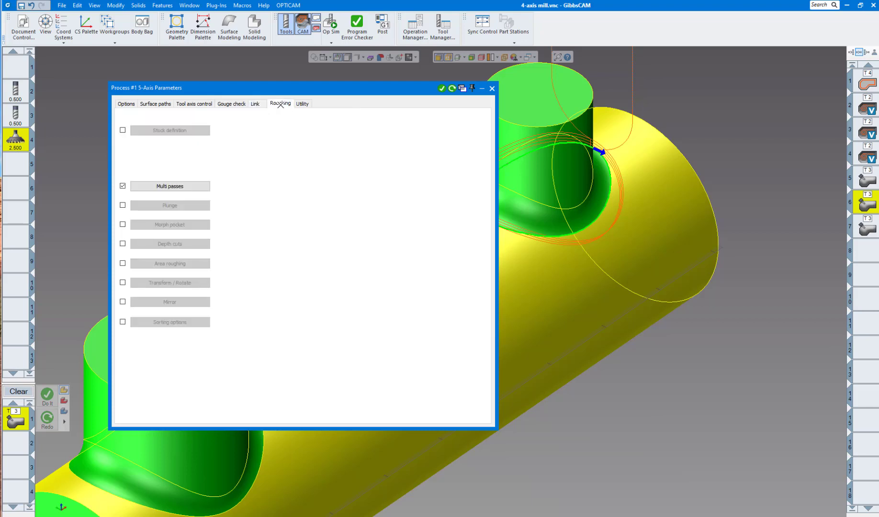
left_click(172, 187)
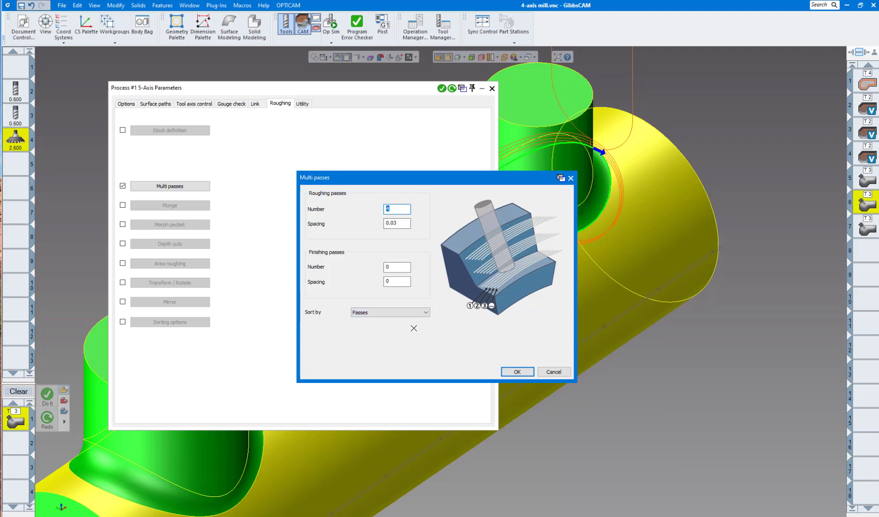
left_click(516, 372)
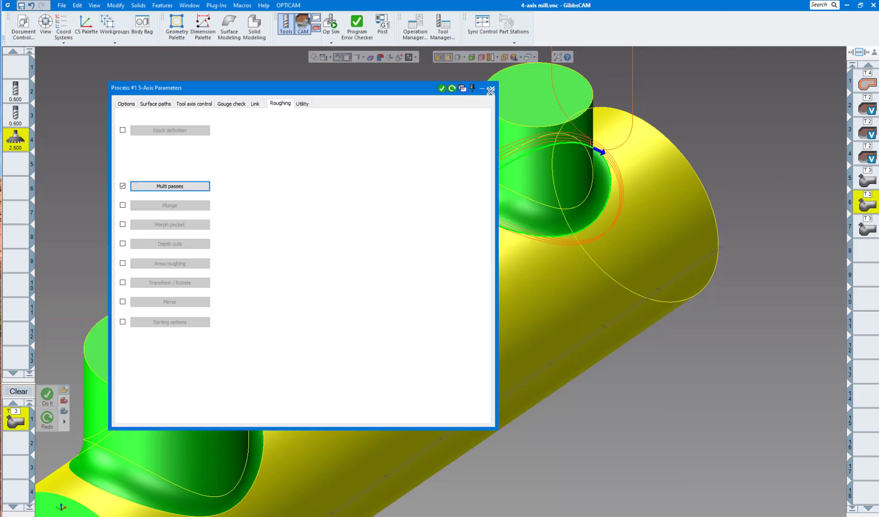
Step: Close operation 6's parameters and orbit the model to a tilted cylinder view
left_click(490, 89)
scroll(415, 167, "up", 5)
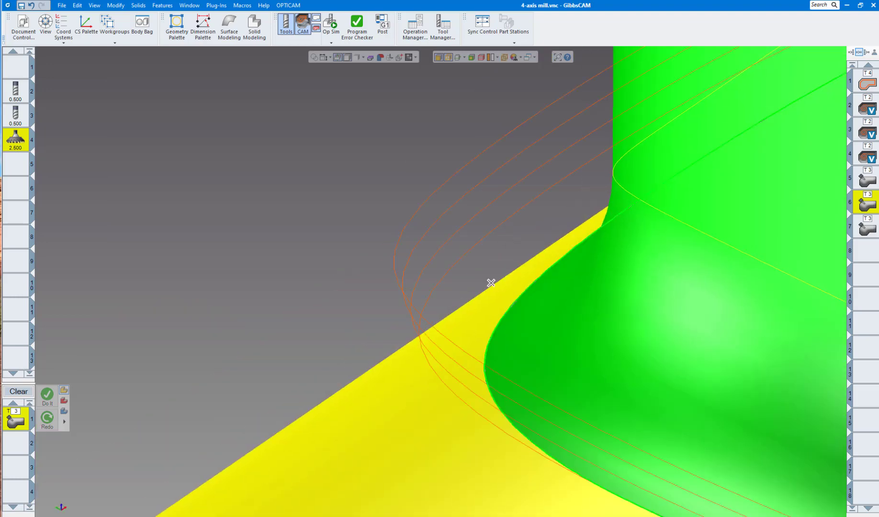
scroll(490, 284, "down", 3)
scroll(453, 234, "down", 2)
middle_click_drag(465, 230, 489, 176)
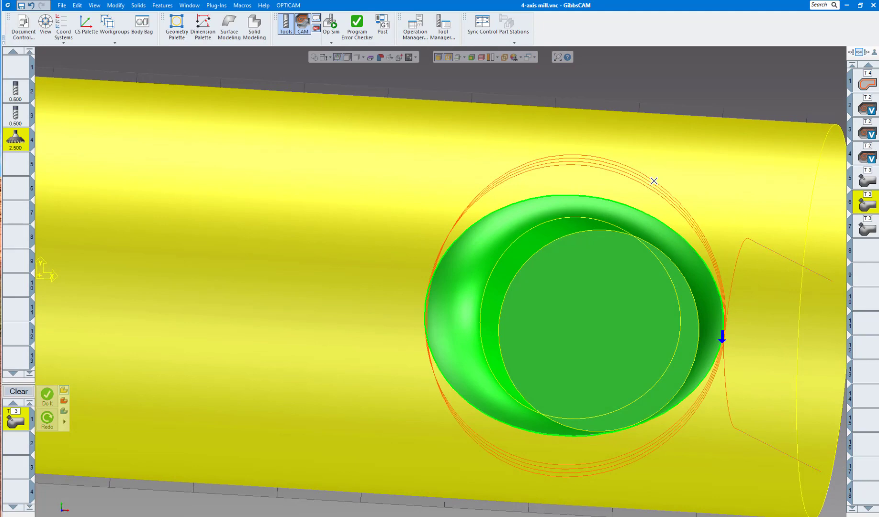
mouse_move(682, 212)
middle_mouse_down()
mouse_move(589, 175)
mouse_move(524, 182)
mouse_move(454, 232)
mouse_move(478, 216)
mouse_move(645, 206)
mouse_move(875, 232)
mouse_move(864, 199)
middle_mouse_up()
Step: Show operation 7's toolpath around the left boss and reframe on the whole manifold
left_click(869, 226)
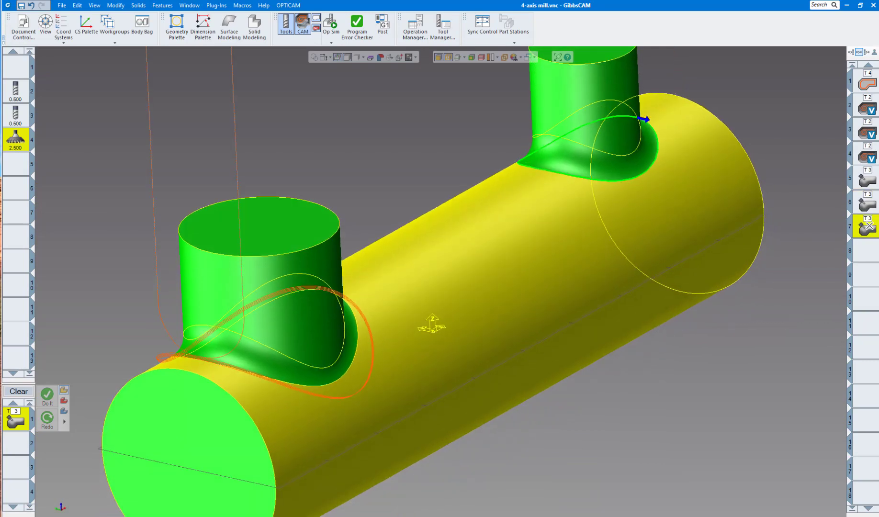
double_click(869, 227)
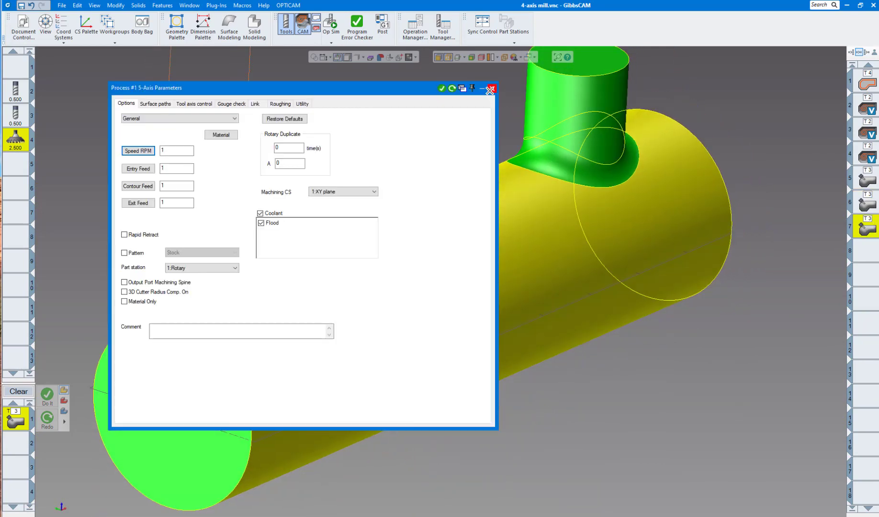
left_click(490, 90)
middle_click_drag(467, 212, 241, 343)
middle_click_drag(347, 262, 364, 293, "shift")
scroll(348, 331, "down", 2)
left_click(329, 24)
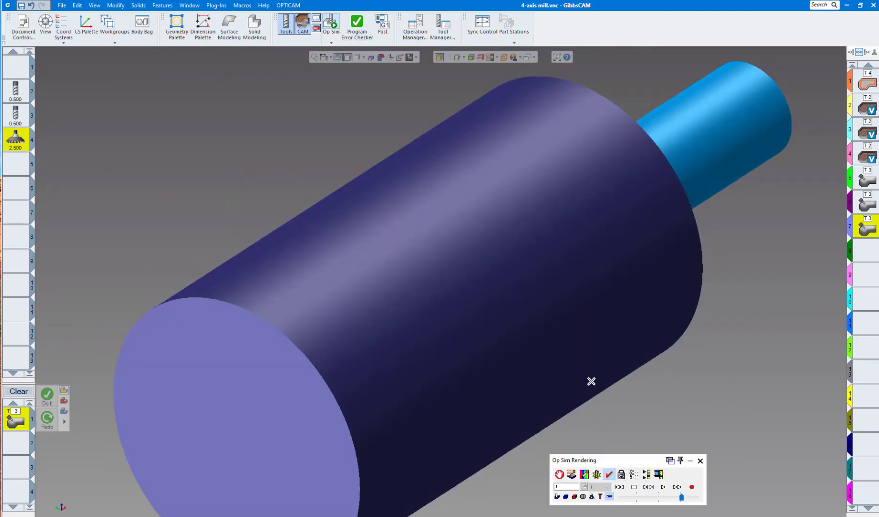
left_click(662, 486)
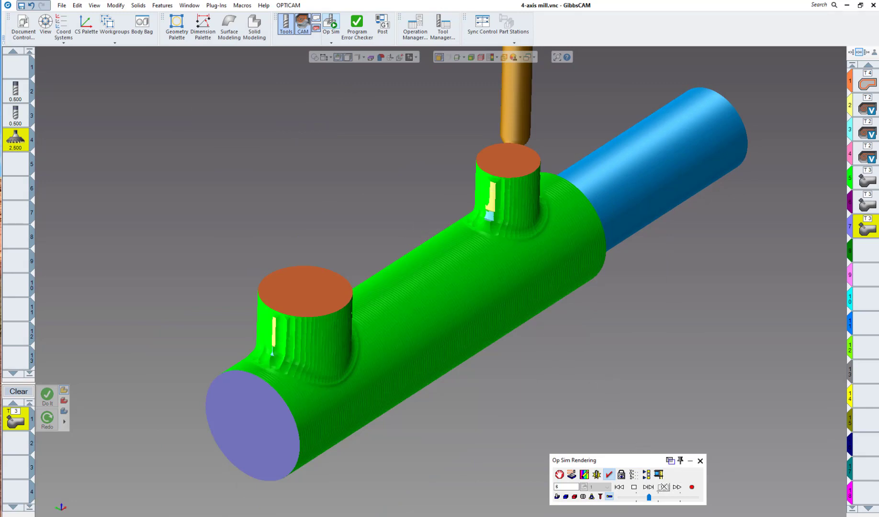
left_click(663, 487)
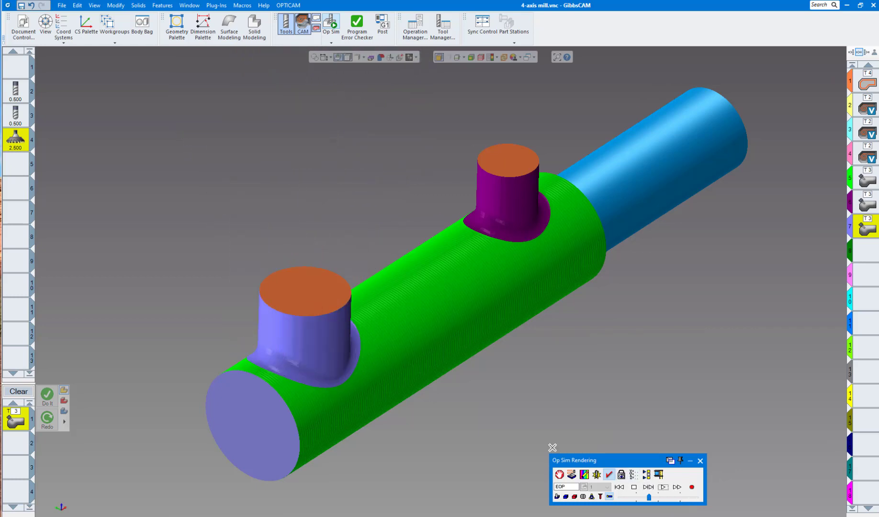
middle_click_drag(520, 399, 490, 178)
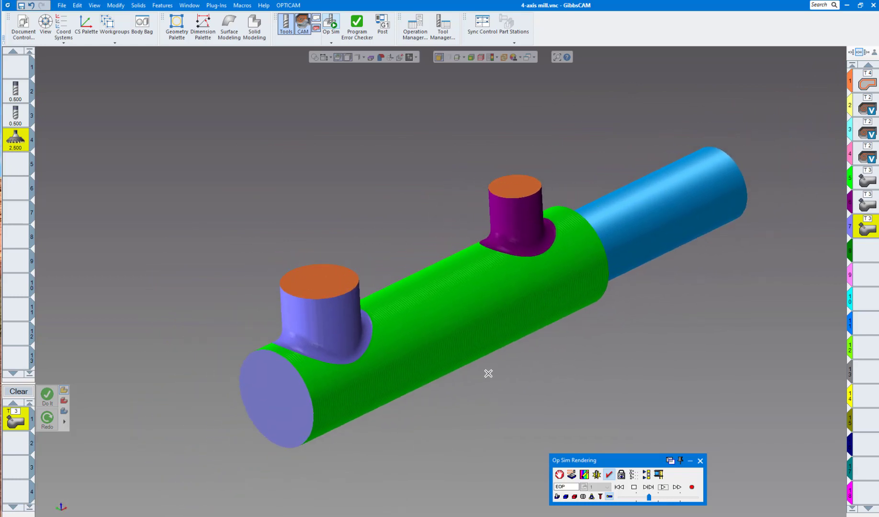
left_click(700, 462)
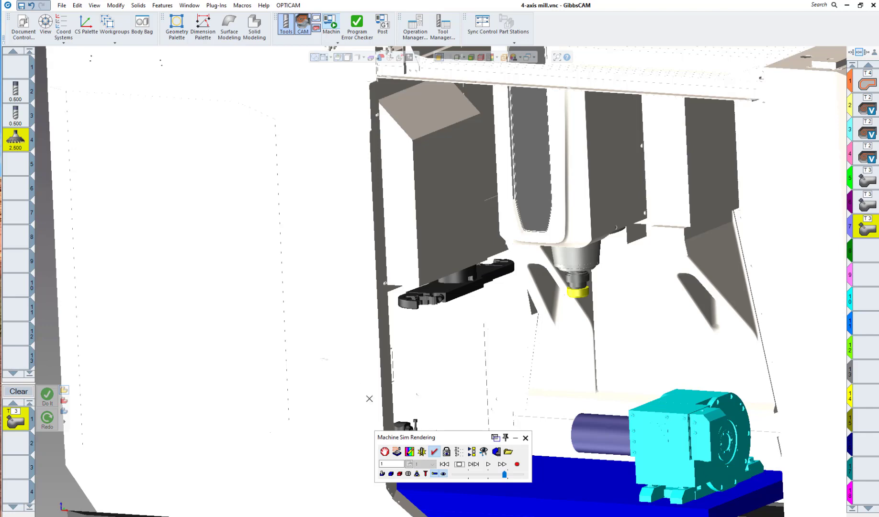
Step: Hide the SHEETLH panel in the Machine Component Manager
scroll(408, 404, "up", 2)
scroll(435, 409, "down", 4)
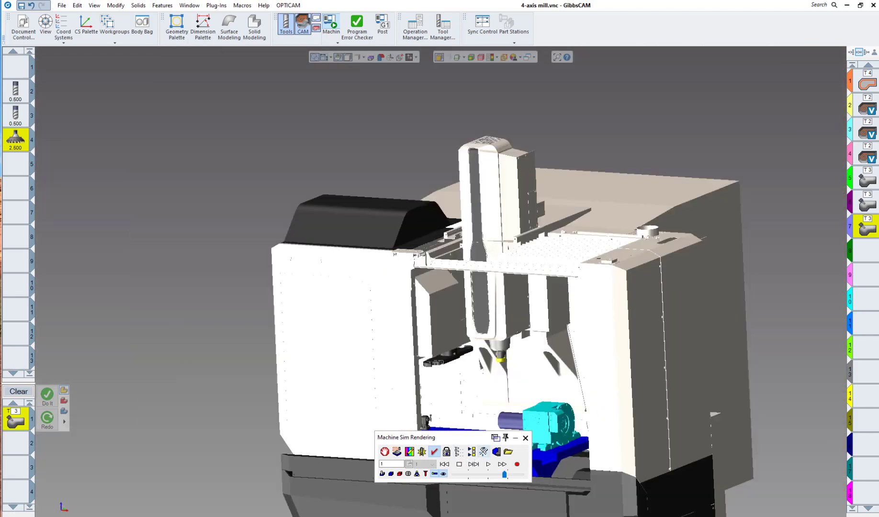
left_click(484, 451)
scroll(407, 479, "down", 2)
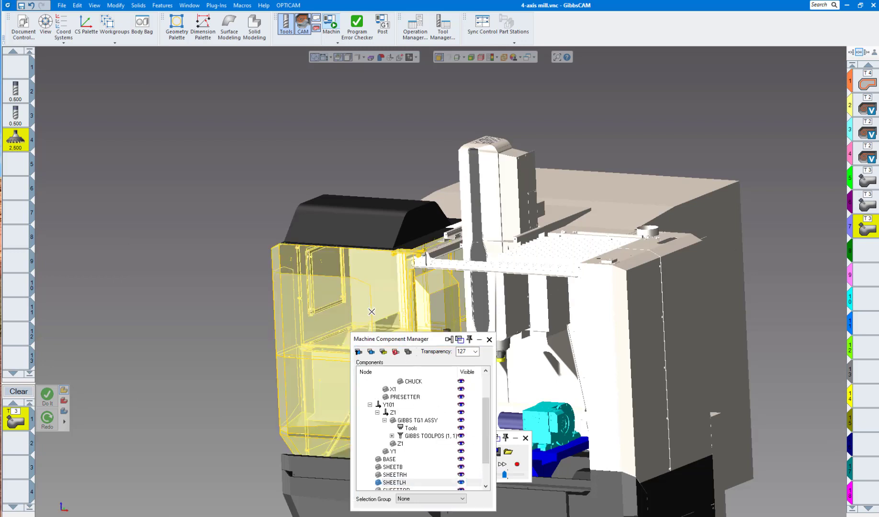
left_click(396, 352)
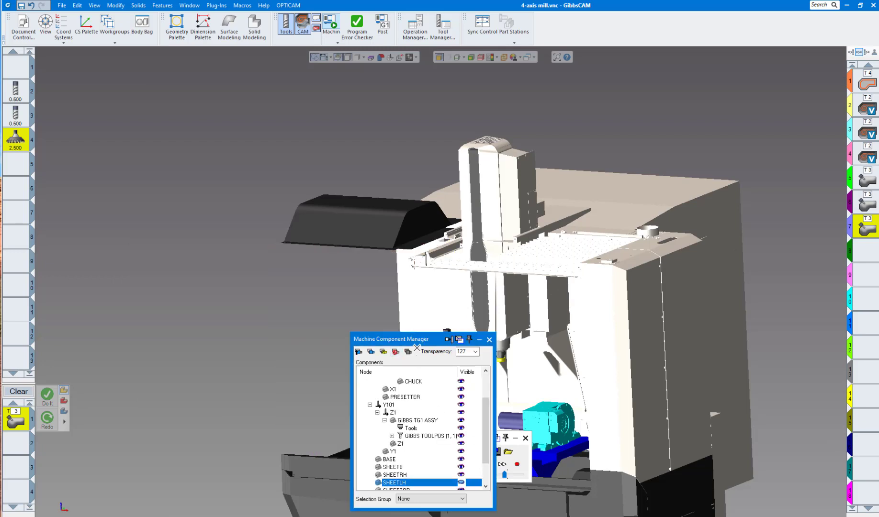
Step: Hide the ARM fixture and zoom onto the rotary table
left_click_drag(419, 339, 264, 343)
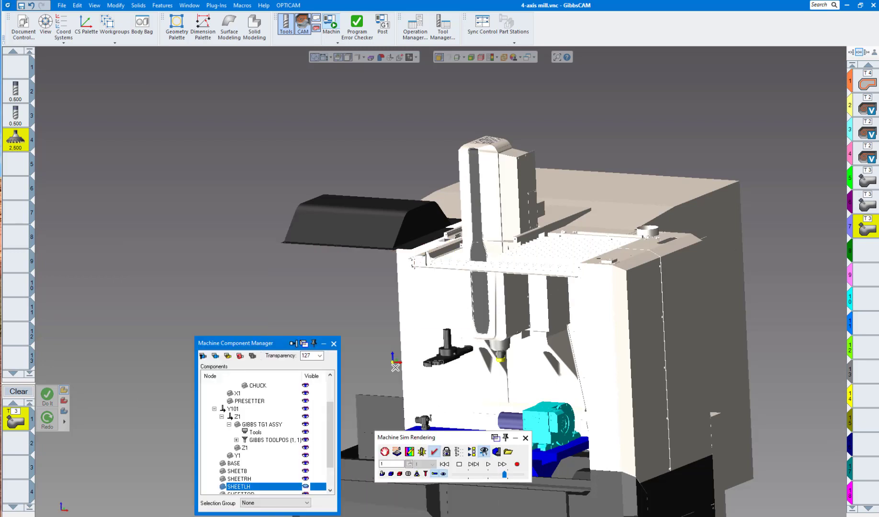
left_click(442, 354)
left_click(239, 355)
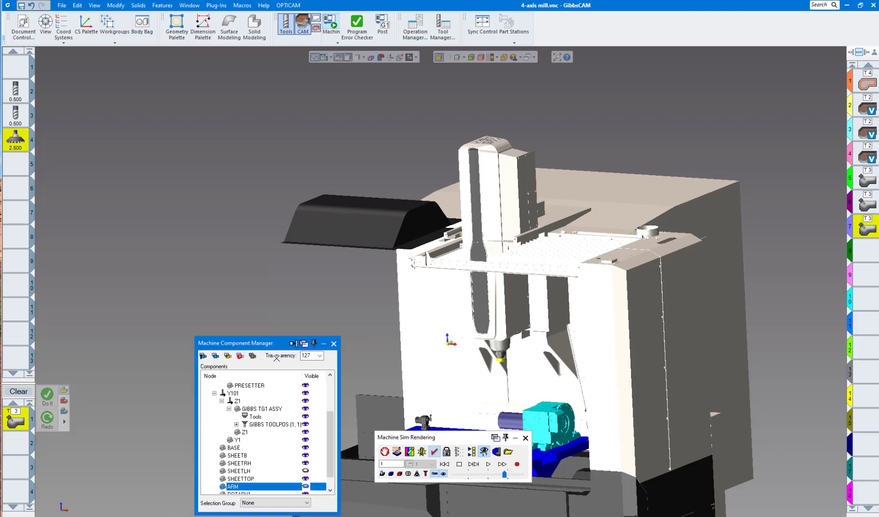
left_click(334, 344)
scroll(432, 376, "up", 8)
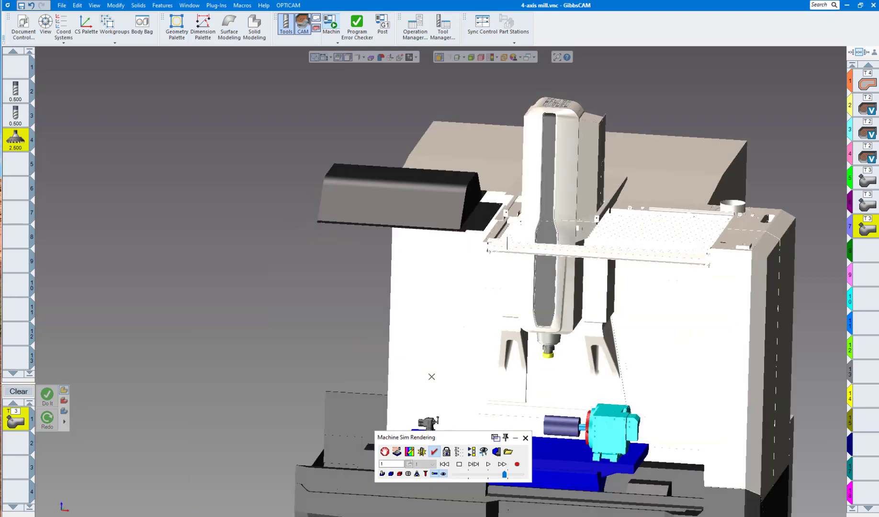
scroll(431, 377, "up", 5)
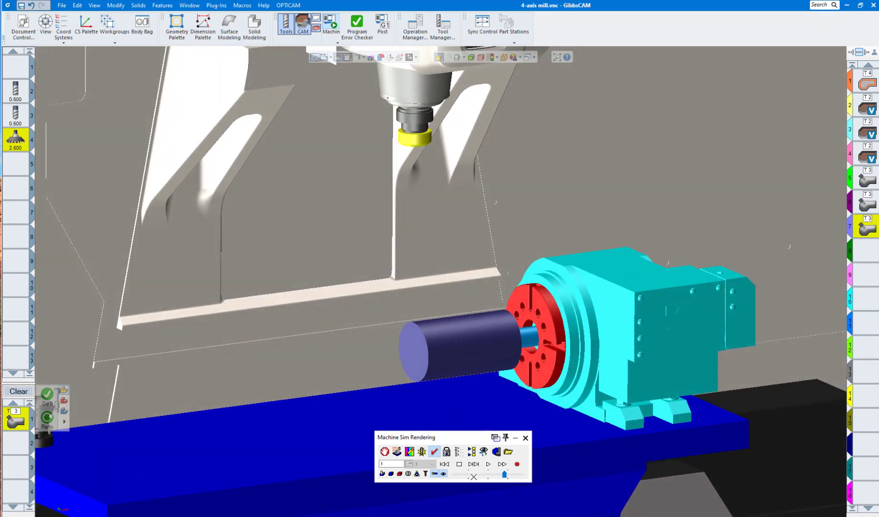
Step: Run the machine simulation to the end at adjusted speed, then zoom and orbit to inspect the finished manifold
left_click(473, 476)
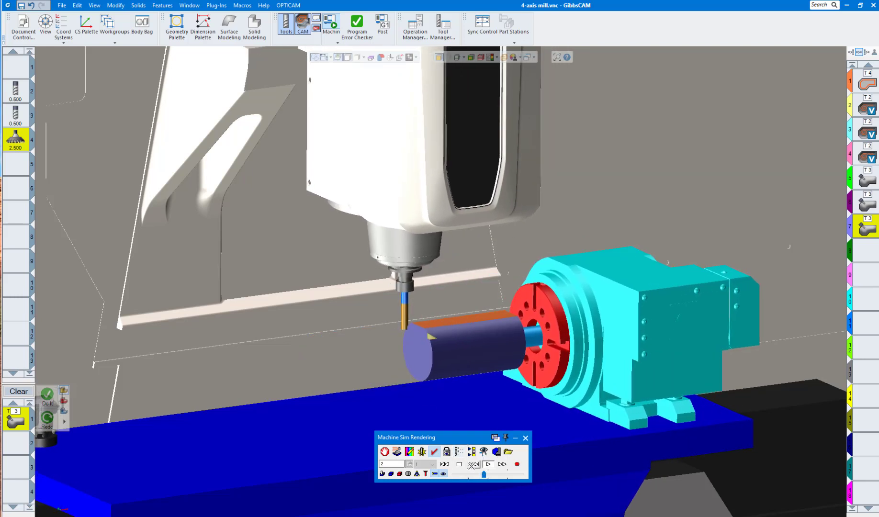
left_click(503, 473)
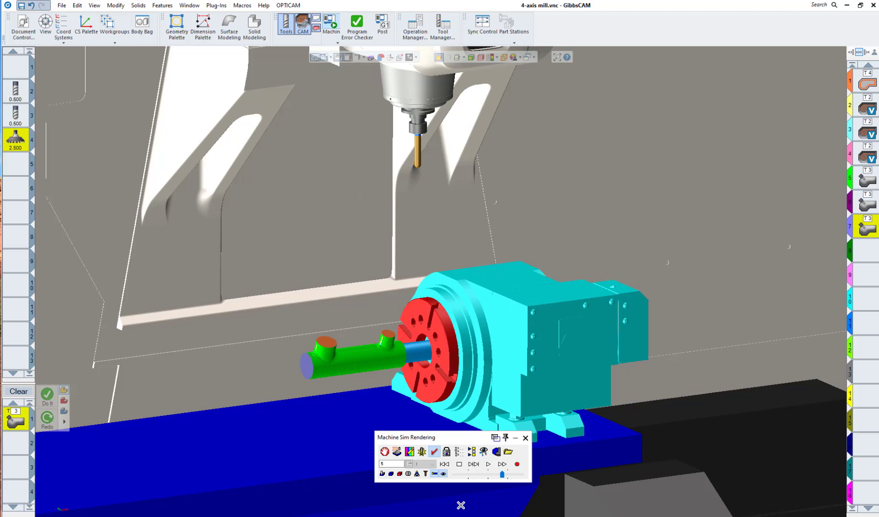
left_click(472, 474)
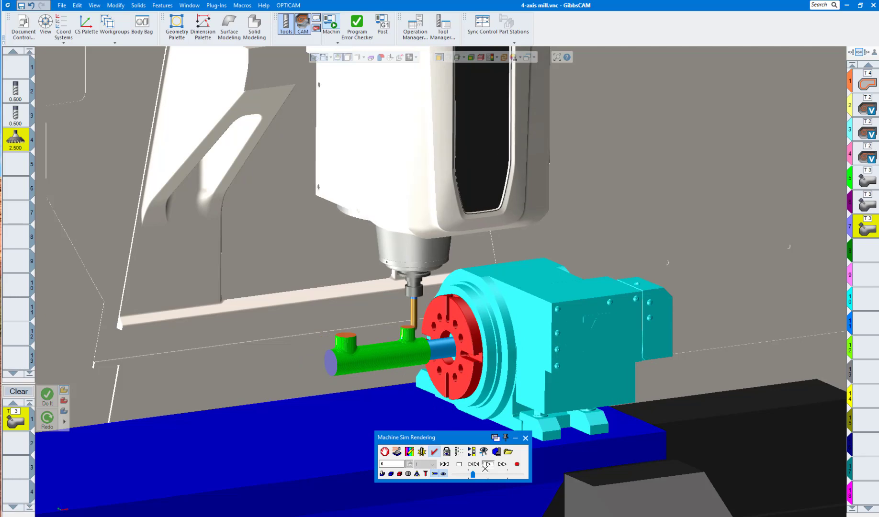
left_click_drag(258, 420, 559, 288)
left_click(481, 475)
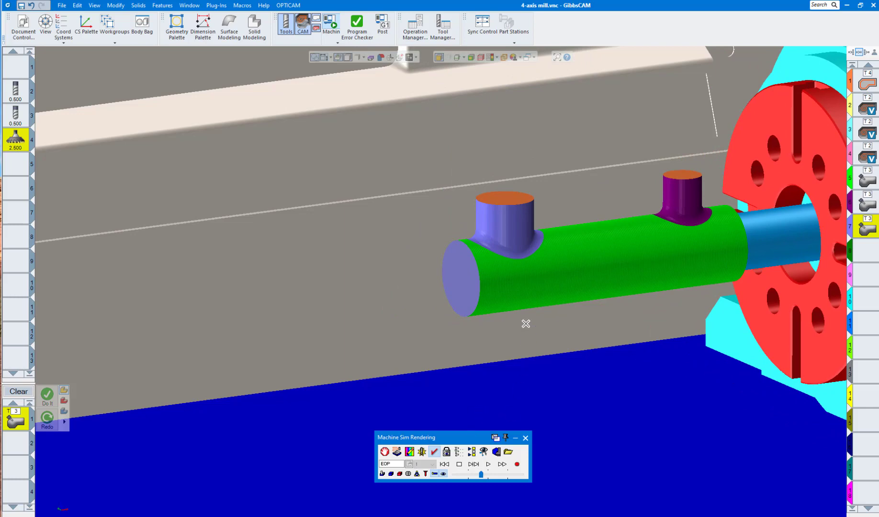
scroll(525, 334, "down", 3)
middle_click_drag(515, 343, 515, 343)
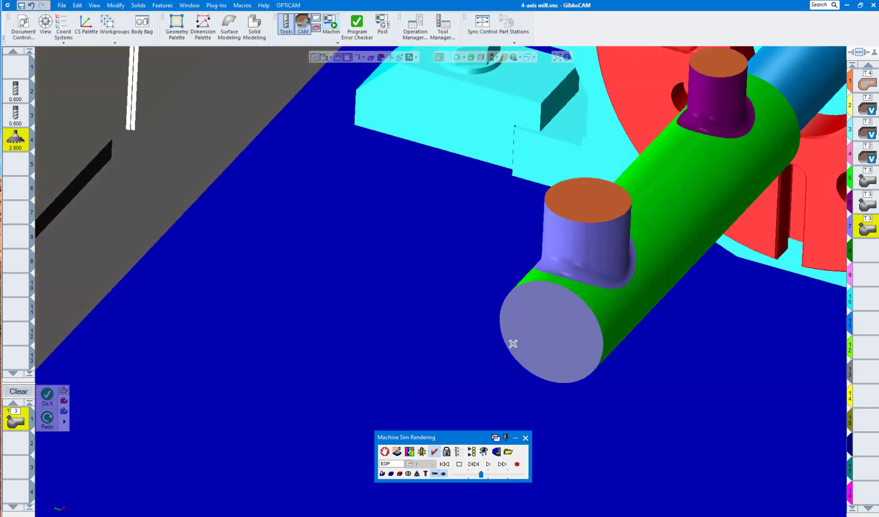